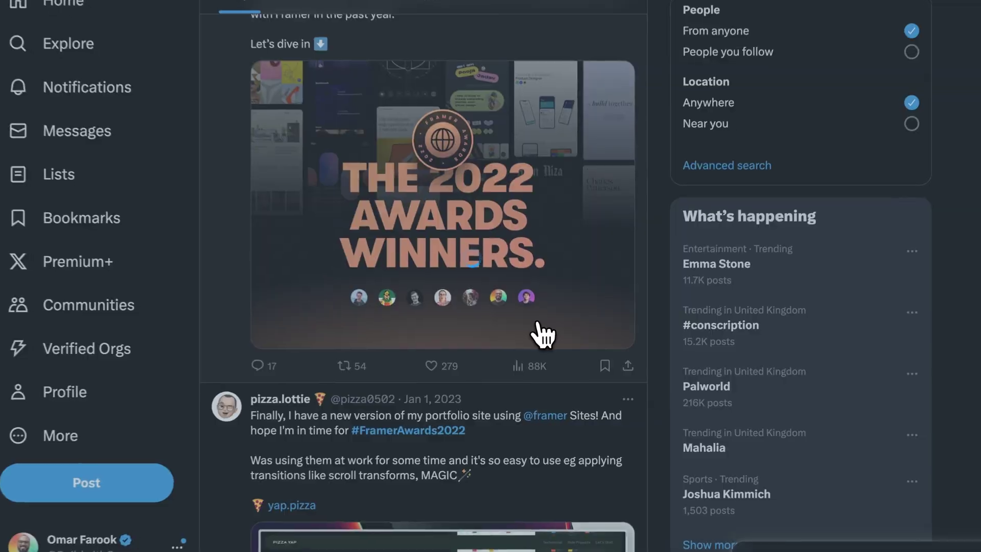
- Open the Framer 2022 Awards Winners image from the Framer tweet in the full-size viewer
{"action": "left_click", "coordinate": [543, 335]}
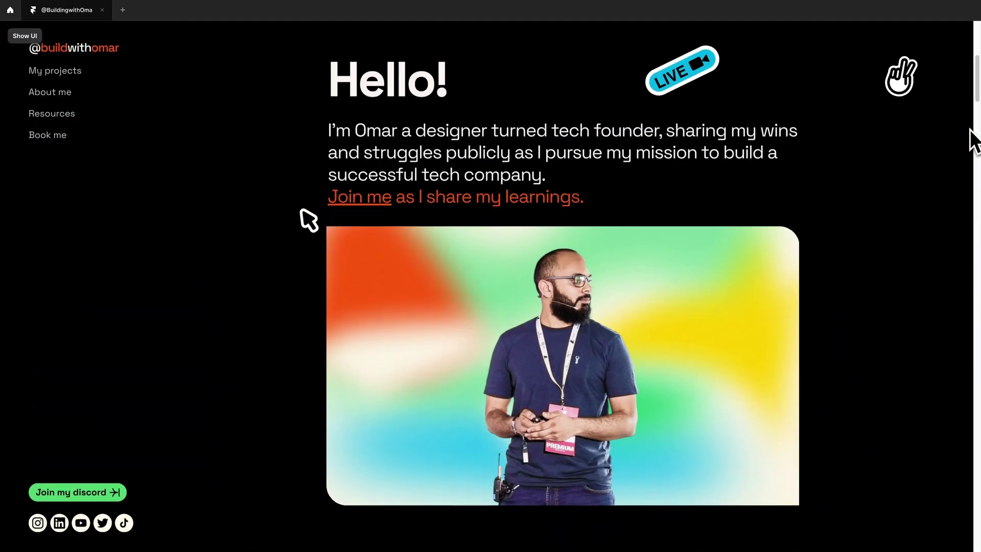
- Scroll the Hello! portfolio site past the startups projects down to the Blitzit section
{"action": "scroll", "coordinate": [970, 130], "scroll_direction": "down", "scroll_amount": 5}
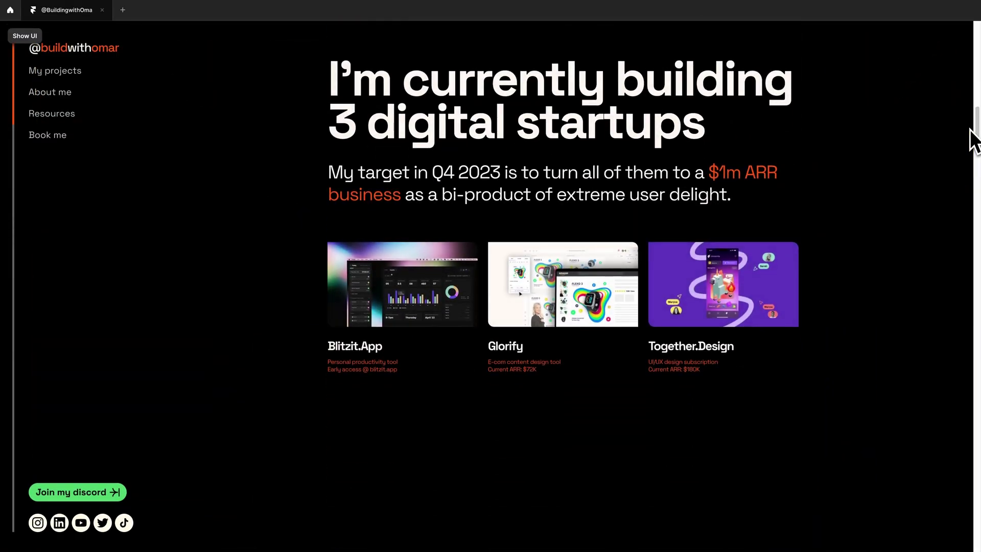
{"action": "scroll", "coordinate": [972, 141], "scroll_direction": "down", "scroll_amount": 3}
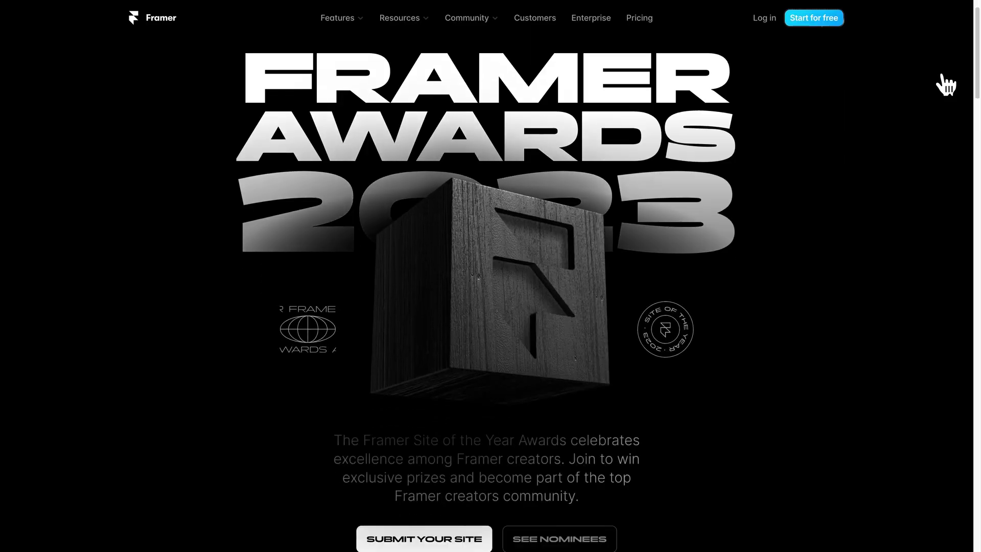
- Scroll the Awards 2023 page past Process, Awards and the three trophies to the Judges section
{"action": "scroll", "coordinate": [946, 78], "scroll_direction": "down", "scroll_amount": 15}
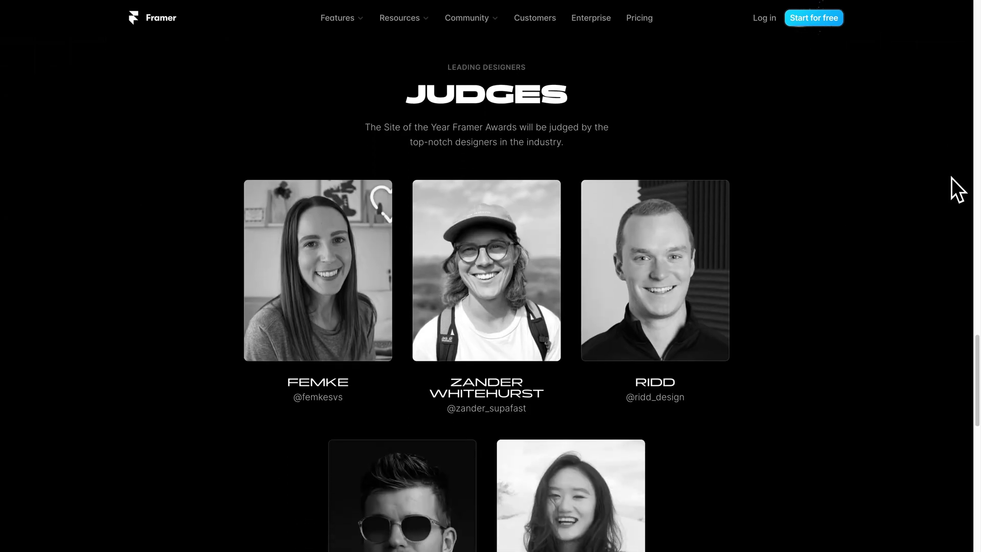
{"action": "scroll", "coordinate": [951, 178], "scroll_direction": "down", "scroll_amount": 12}
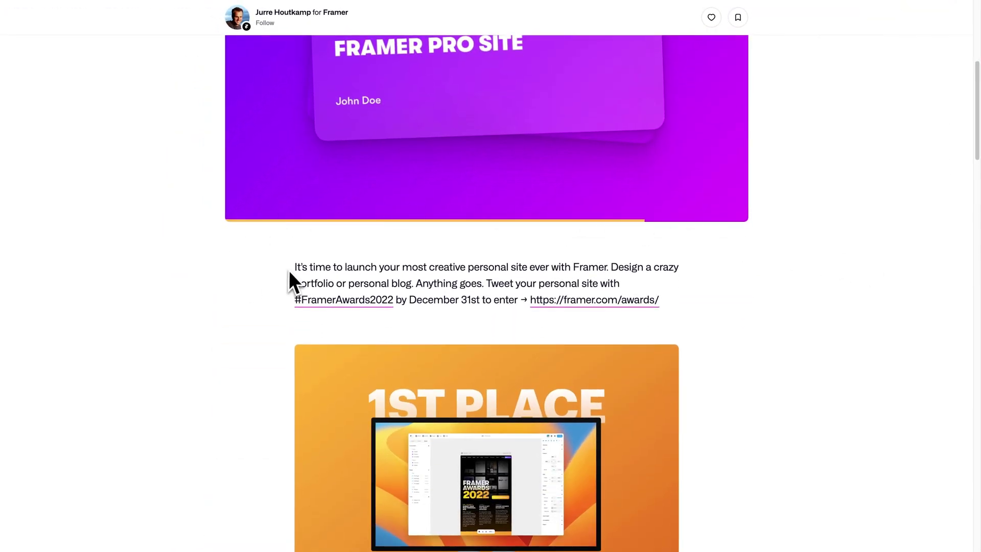
- Select the Medium article's first line about launching a creative personal site with Framer
{"action": "left_click_drag", "start_coordinate": [294, 267], "coordinate": [617, 267]}
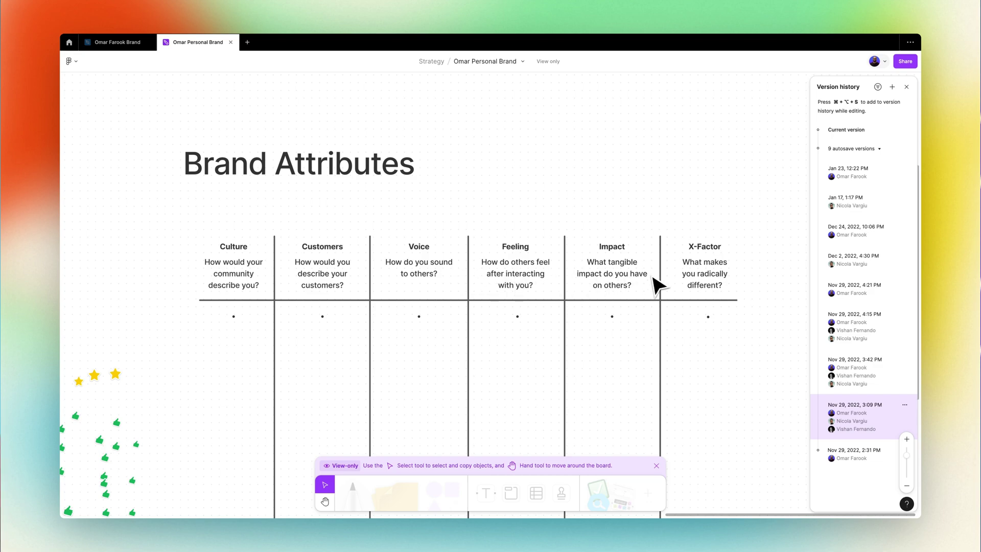
- Zoom and pan across the Brand Attributes columns to view the filled-in, voted attribute words
{"action": "scroll", "coordinate": [164, 267], "scroll_direction": "up", "scroll_amount": 5}
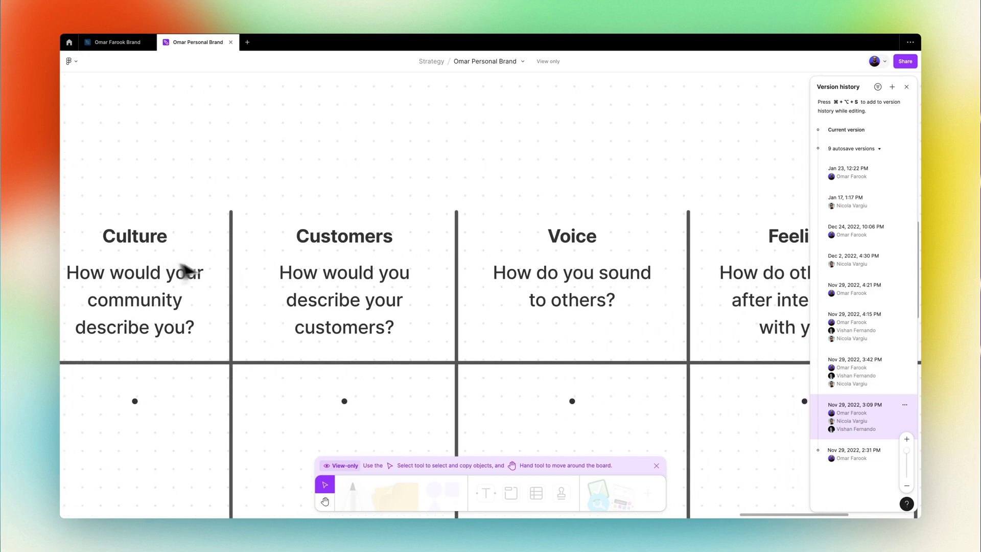
{"action": "scroll", "coordinate": [266, 286], "scroll_direction": "right", "scroll_amount": 5}
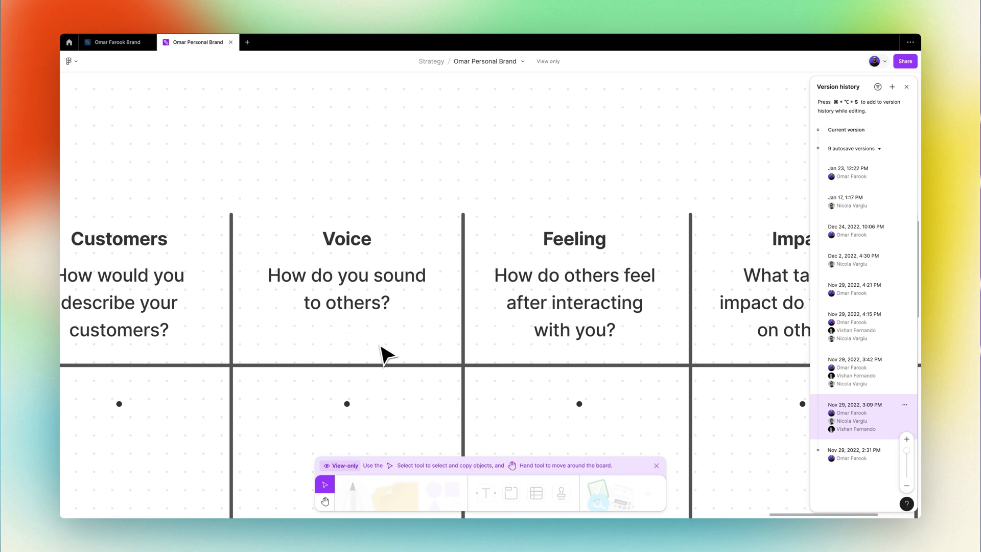
{"action": "scroll", "coordinate": [385, 353], "scroll_direction": "right", "scroll_amount": 10}
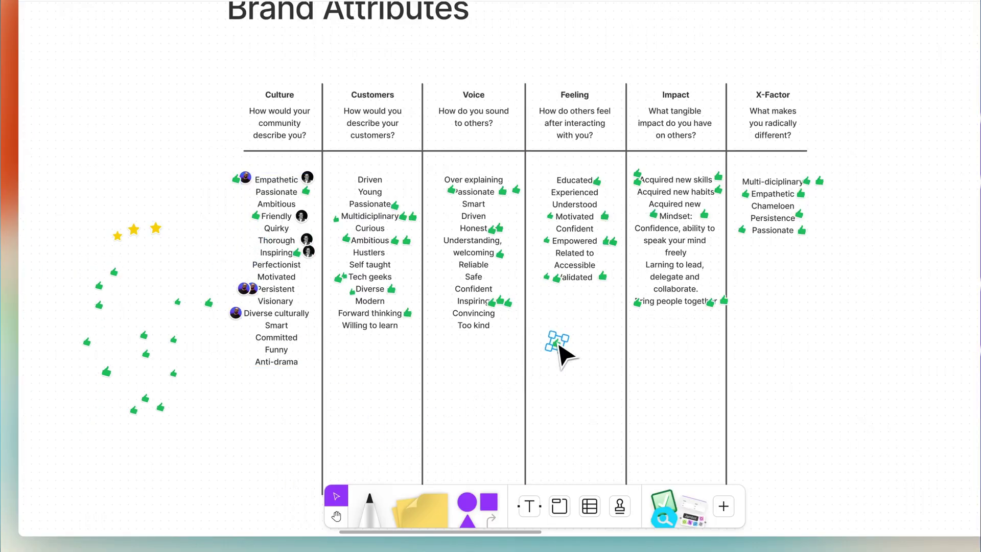
- Zoom into the voted attributes table and pan right to the starred three-per-category shortlist
{"action": "scroll", "coordinate": [718, 317], "scroll_direction": "up", "scroll_amount": 5}
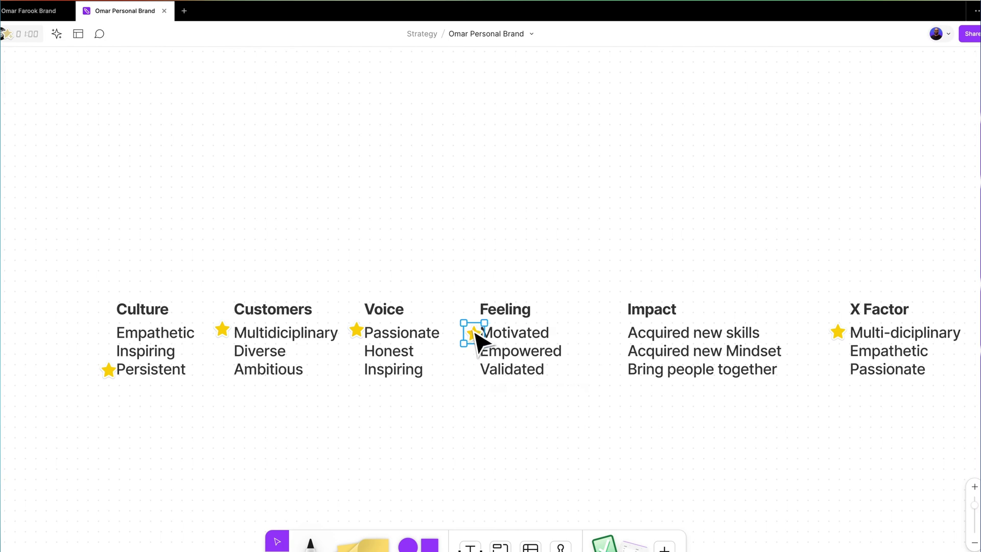
{"action": "scroll", "coordinate": [602, 235], "scroll_direction": "right", "scroll_amount": 10}
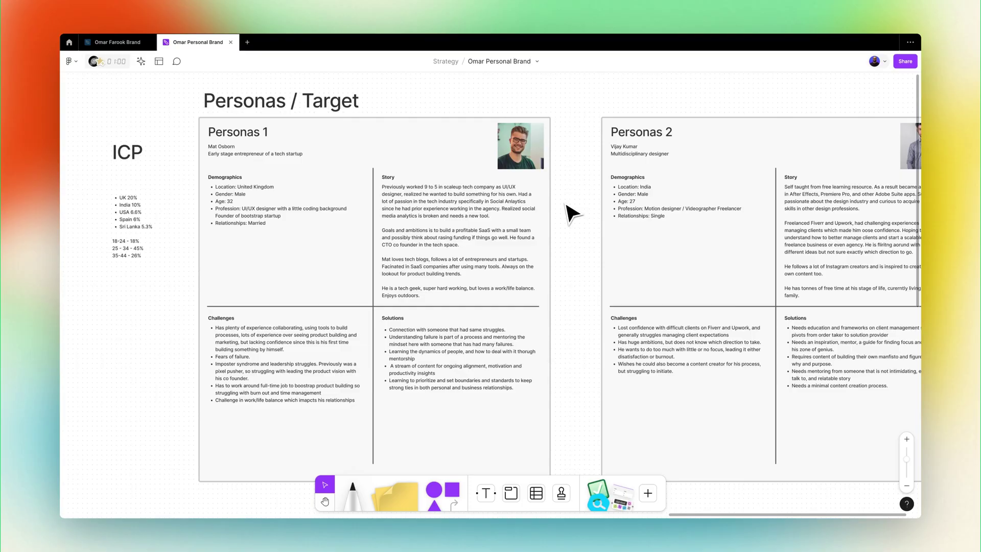
- Pan the Personas / Target board rightward from Personas 1 to the Personas 2 card
{"action": "scroll", "coordinate": [572, 214], "scroll_direction": "right", "scroll_amount": 6}
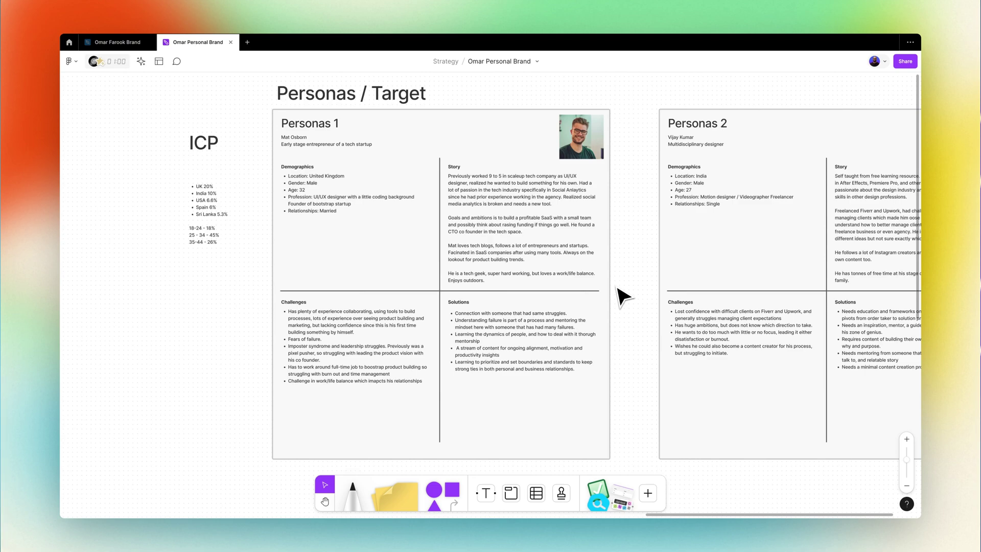
{"action": "scroll", "coordinate": [623, 297], "scroll_direction": "right", "scroll_amount": 5}
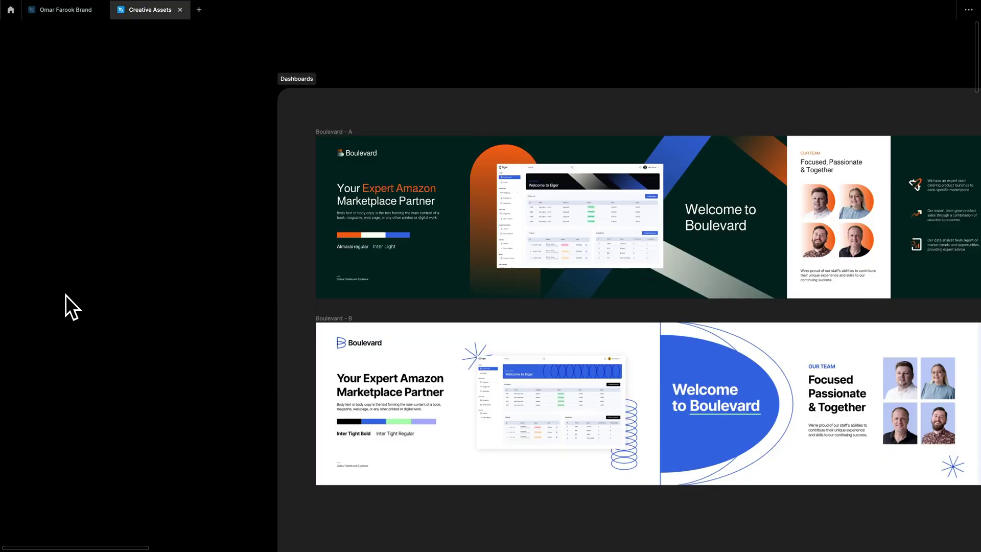
- Pan the Creative Assets canvas past Boulevard, iNymbus and Movez boards to Fively A–C
{"action": "scroll", "coordinate": [66, 295], "scroll_direction": "right", "scroll_amount": 5}
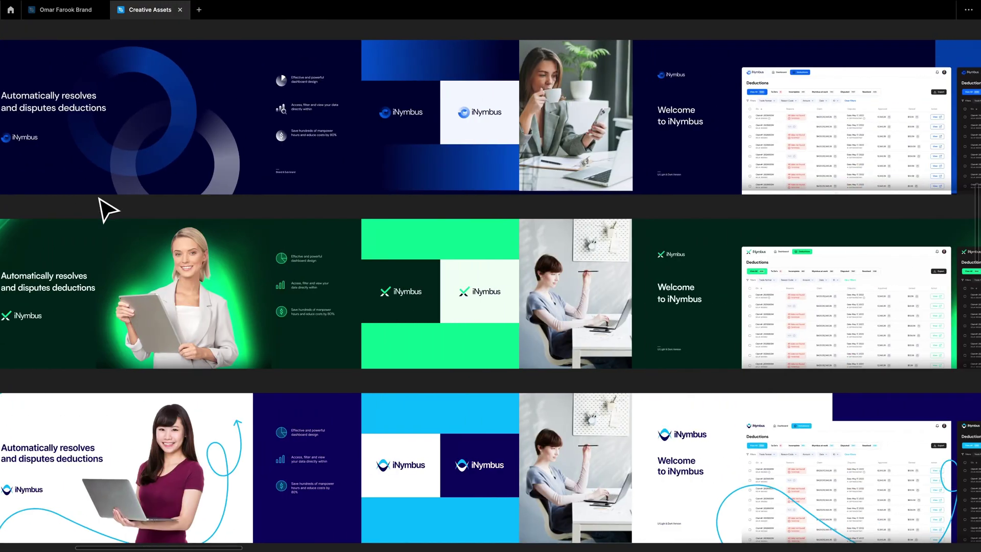
{"action": "scroll", "coordinate": [98, 198], "scroll_direction": "right", "scroll_amount": 10}
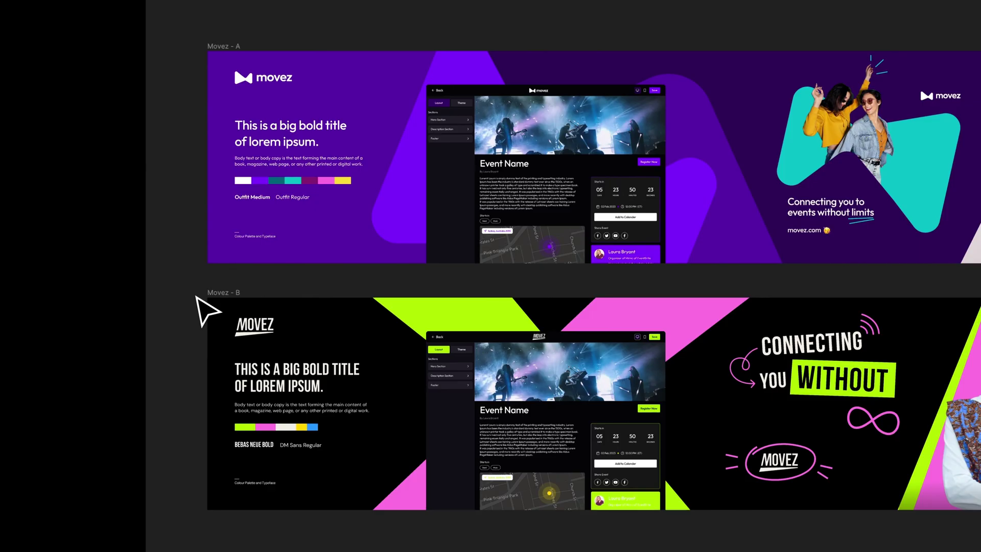
{"action": "scroll", "coordinate": [197, 299], "scroll_direction": "right", "scroll_amount": 10}
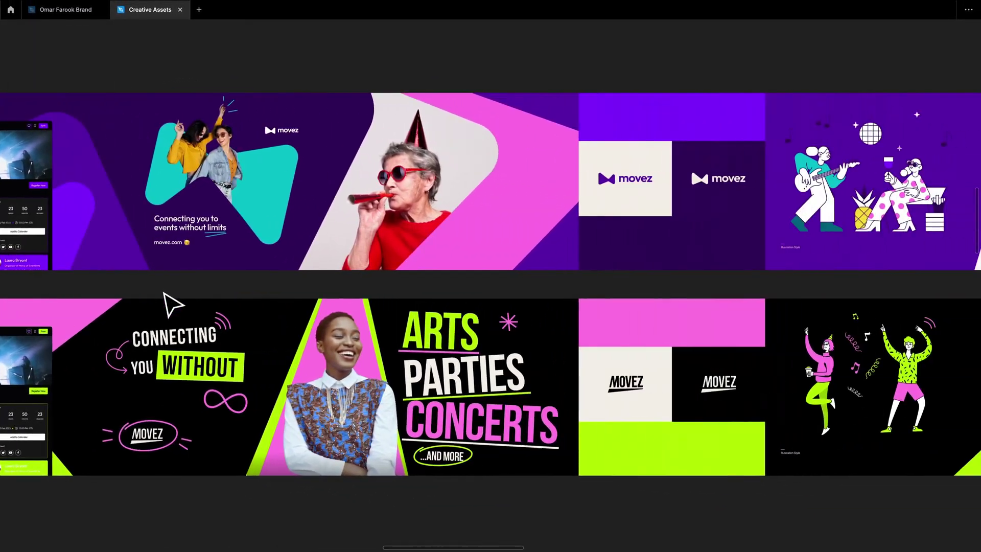
{"action": "scroll", "coordinate": [170, 304], "scroll_direction": "right", "scroll_amount": 3}
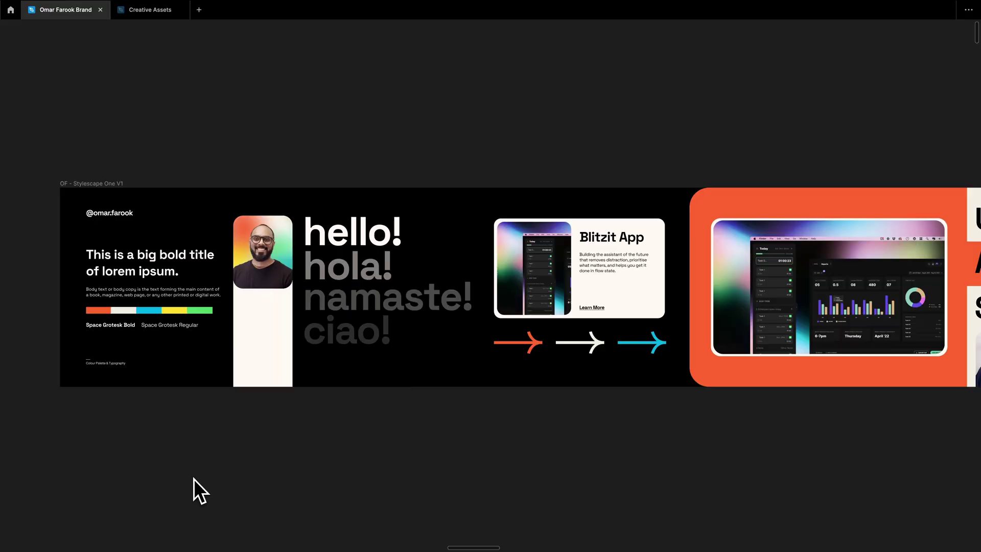
- Pan along the personal brand stylescape to the Orange and Green colour palette cards
{"action": "scroll", "coordinate": [194, 479], "scroll_direction": "right", "scroll_amount": 10}
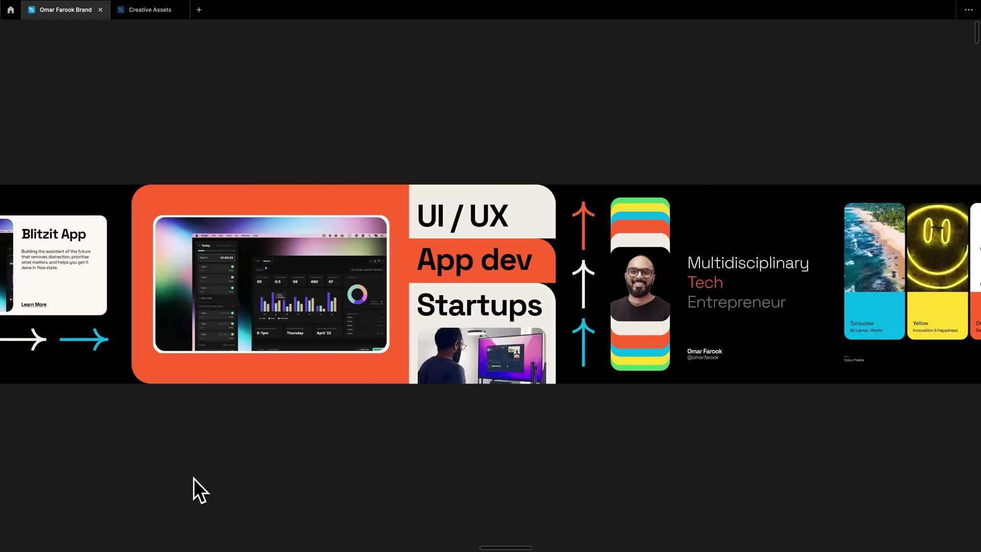
{"action": "scroll", "coordinate": [194, 478], "scroll_direction": "right", "scroll_amount": 12}
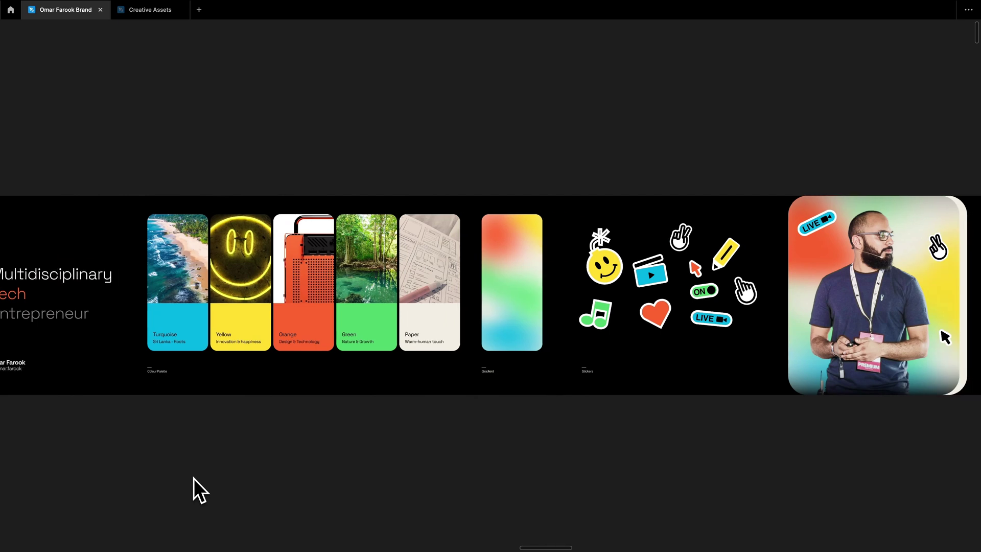
{"action": "scroll", "coordinate": [194, 478], "scroll_direction": "right", "scroll_amount": 5}
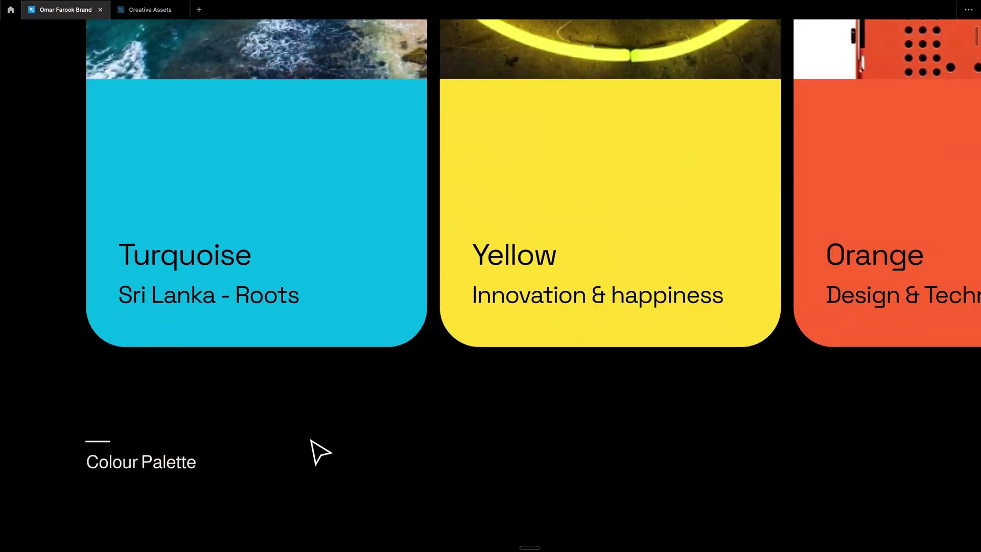
{"action": "scroll", "coordinate": [319, 452], "scroll_direction": "right", "scroll_amount": 5}
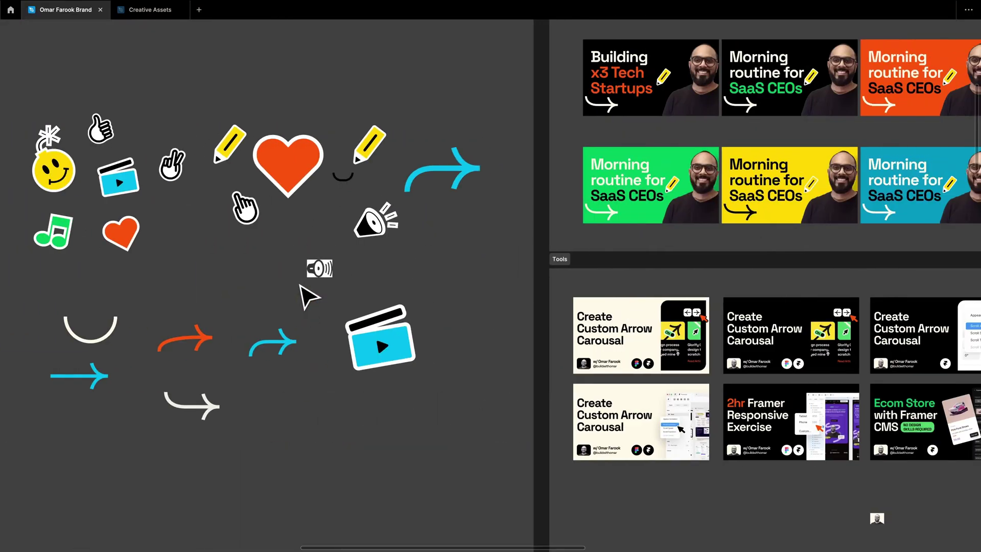
- Pan past the stickers, Tools and Product Thumbs boards to the Graphic Elements slide
{"action": "scroll", "coordinate": [306, 296], "scroll_direction": "up", "scroll_amount": 3}
{"action": "scroll", "coordinate": [314, 278], "scroll_direction": "down", "scroll_amount": 5}
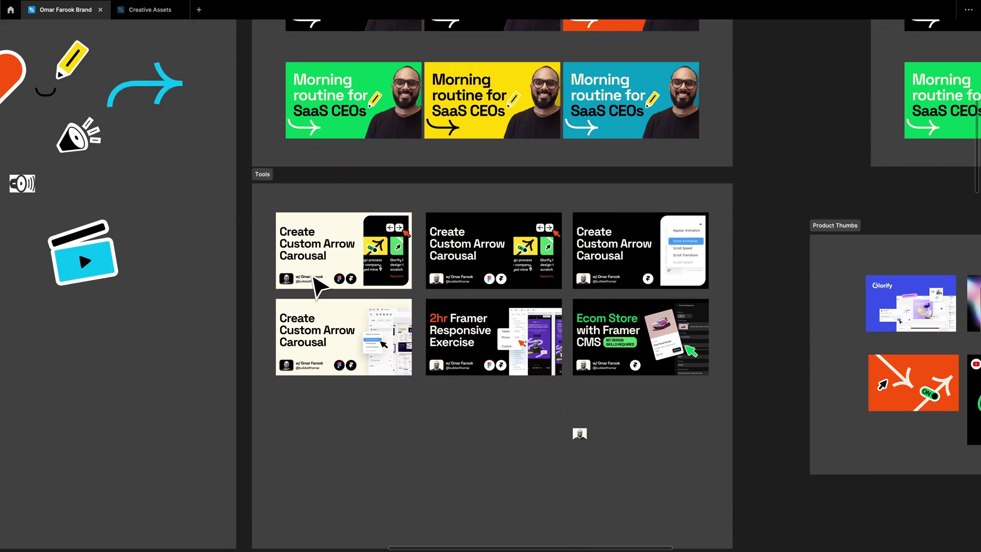
{"action": "scroll", "coordinate": [317, 281], "scroll_direction": "right", "scroll_amount": 13}
{"action": "scroll", "coordinate": [317, 282], "scroll_direction": "up", "scroll_amount": 5}
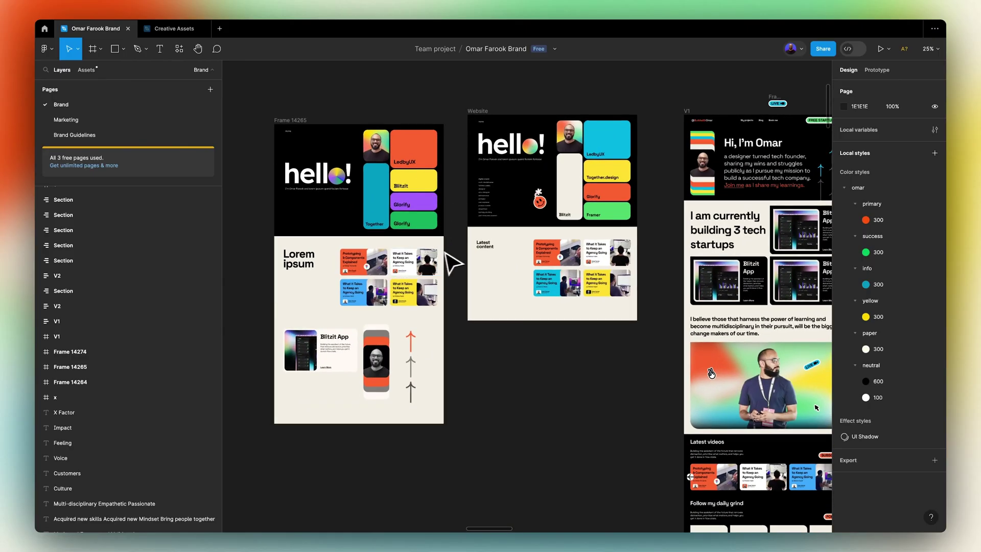
- Move the canvas to the V2 homepage frame and scroll past its hero to the '3 tech startups' section
{"action": "scroll", "coordinate": [445, 252], "scroll_direction": "right", "scroll_amount": 10}
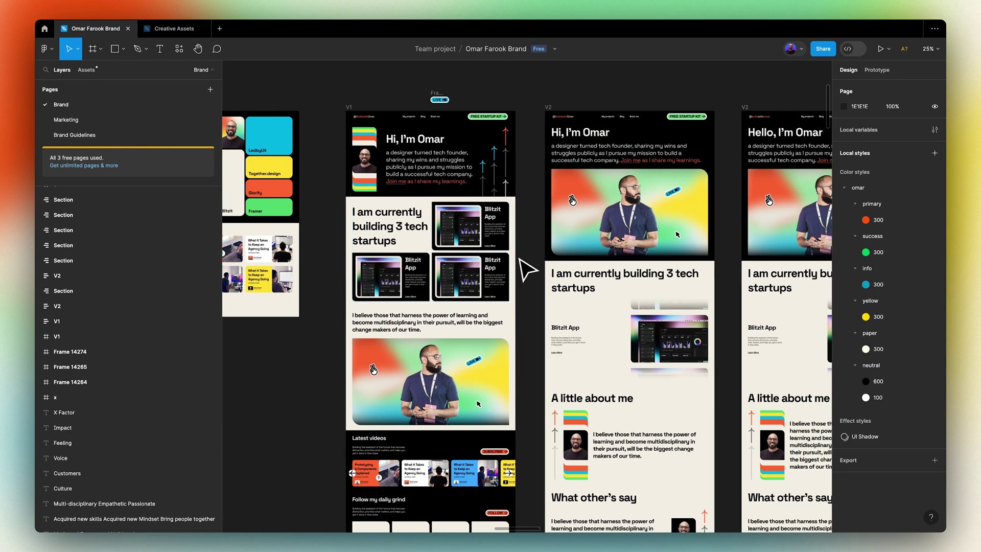
{"action": "scroll", "coordinate": [529, 271], "scroll_direction": "right", "scroll_amount": 10}
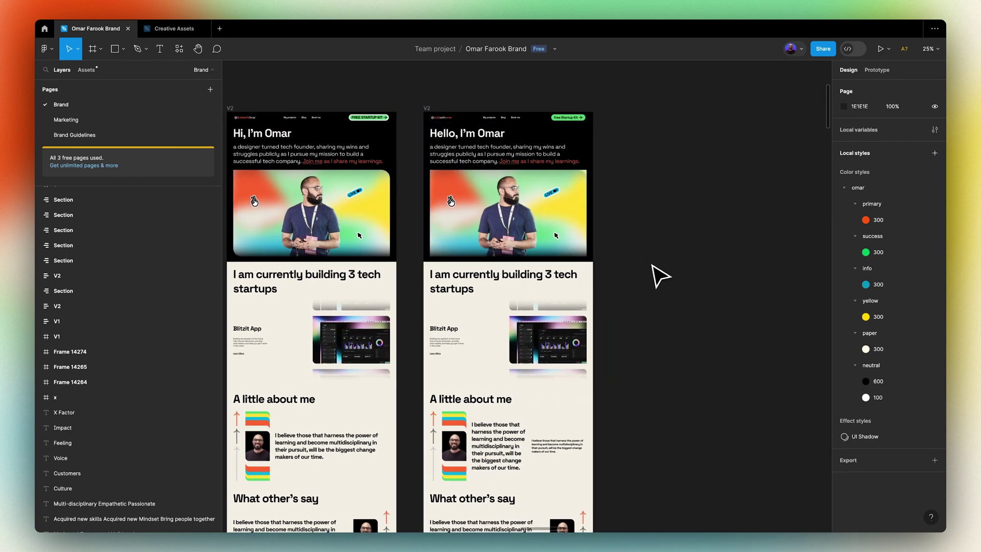
{"action": "scroll", "coordinate": [590, 276], "scroll_direction": "up", "scroll_amount": 3}
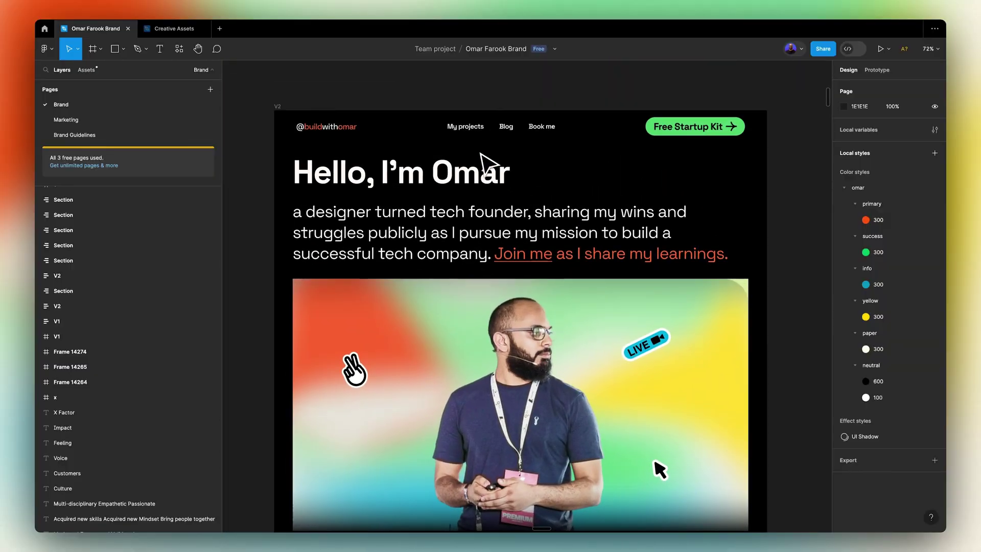
{"action": "scroll", "coordinate": [780, 223], "scroll_direction": "down", "scroll_amount": 10}
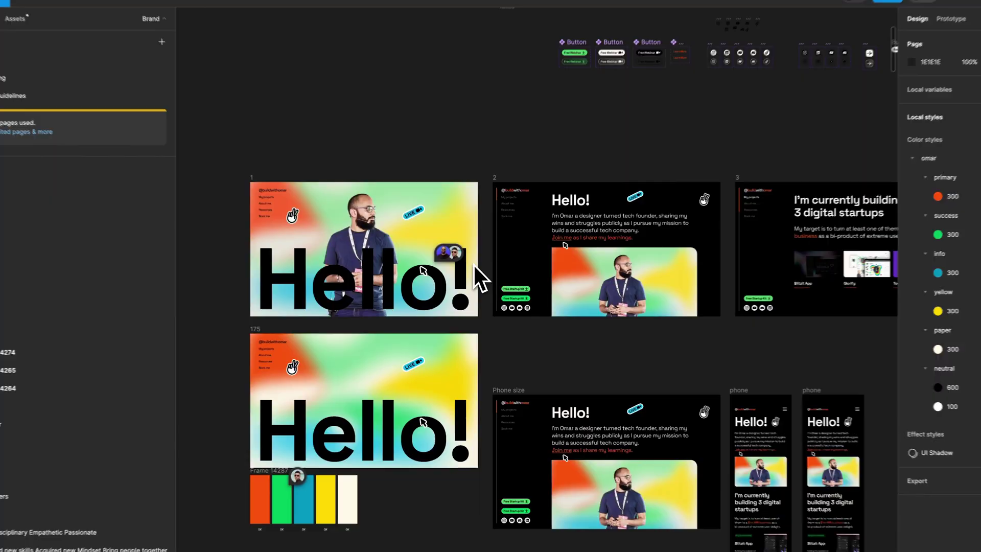
- Pan through Hello! website frames 1 to 12, ending on the Navigation component frames
{"action": "scroll", "coordinate": [479, 141], "scroll_direction": "right", "scroll_amount": 10}
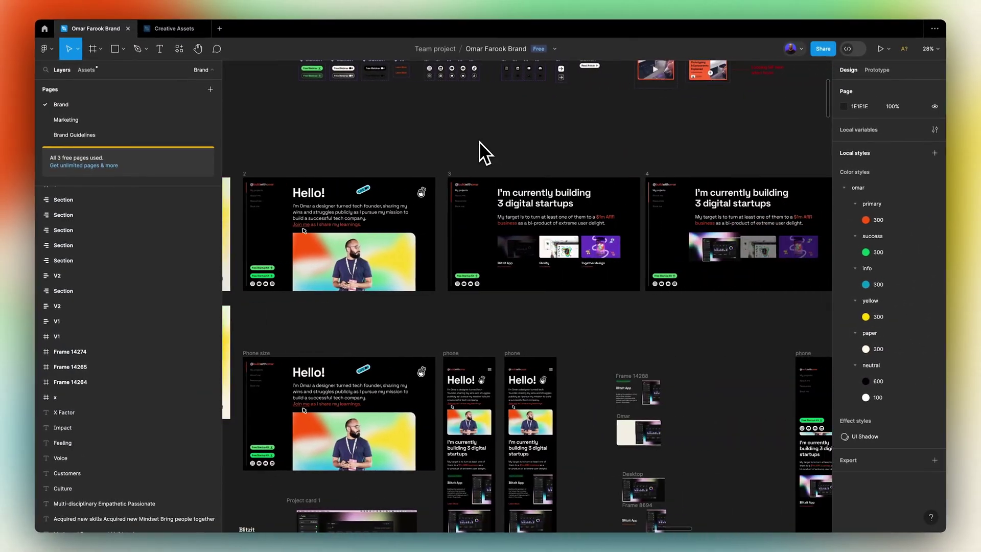
{"action": "scroll", "coordinate": [479, 142], "scroll_direction": "right", "scroll_amount": 8}
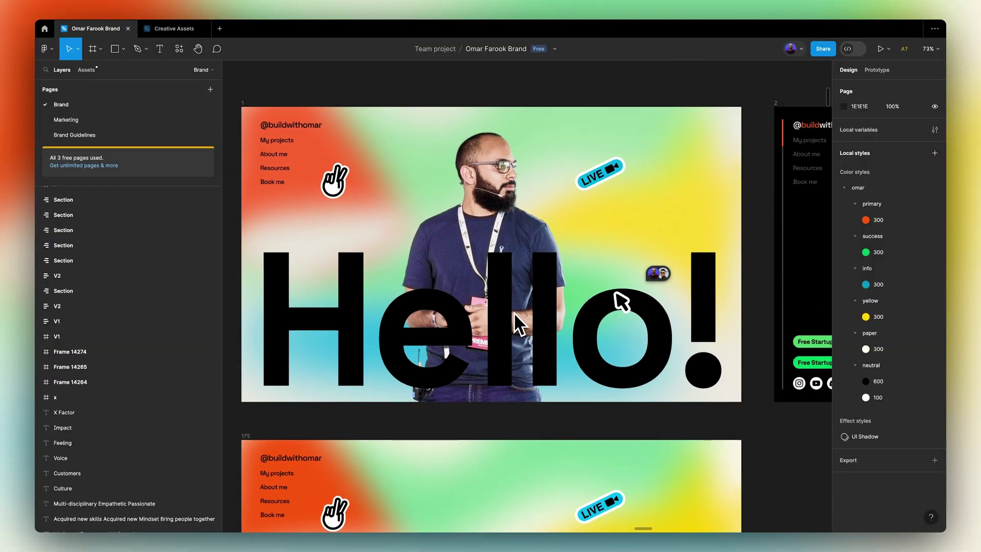
{"action": "scroll", "coordinate": [513, 313], "scroll_direction": "right", "scroll_amount": 6}
{"action": "scroll", "coordinate": [514, 313], "scroll_direction": "right", "scroll_amount": 15}
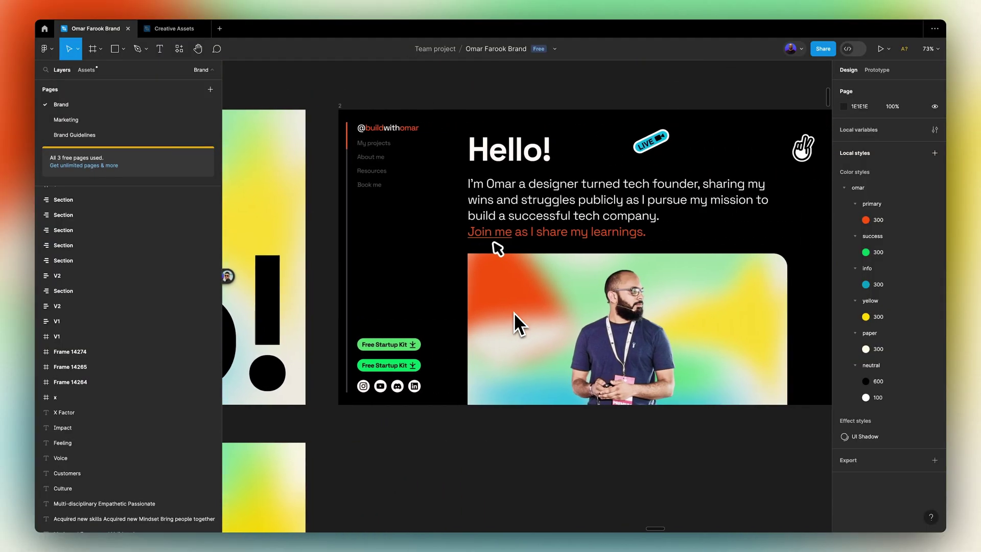
{"action": "scroll", "coordinate": [514, 312], "scroll_direction": "right", "scroll_amount": 11}
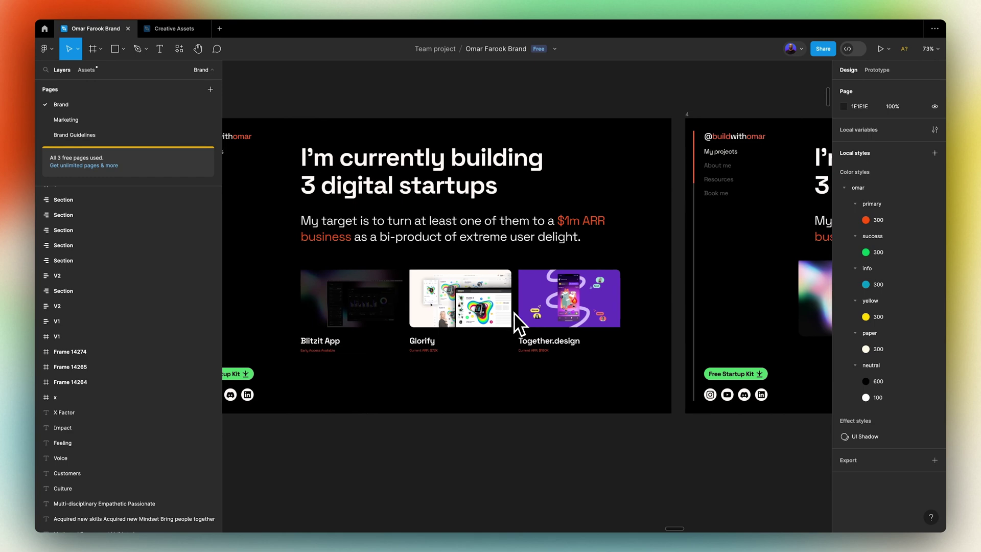
{"action": "scroll", "coordinate": [523, 354], "scroll_direction": "right", "scroll_amount": 20}
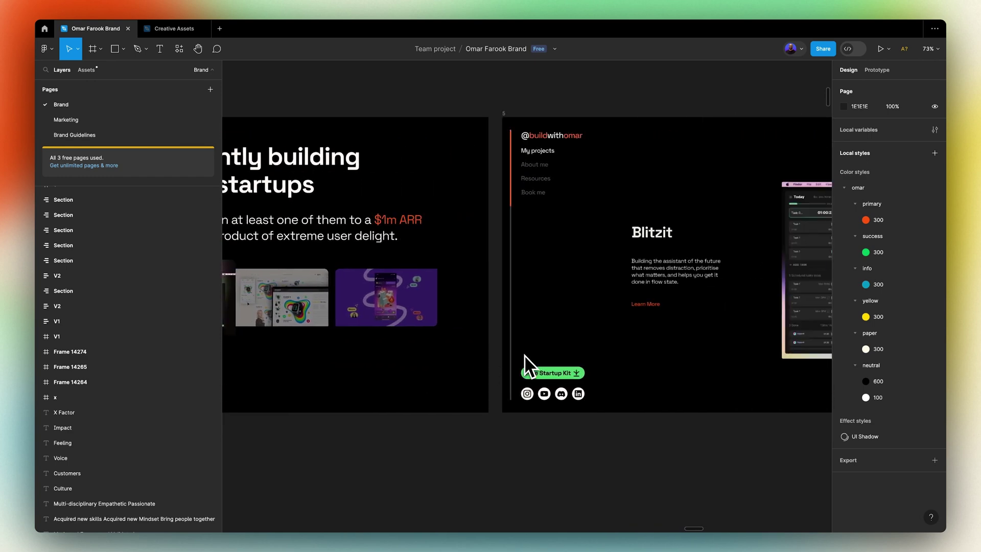
{"action": "scroll", "coordinate": [524, 355], "scroll_direction": "right", "scroll_amount": 13}
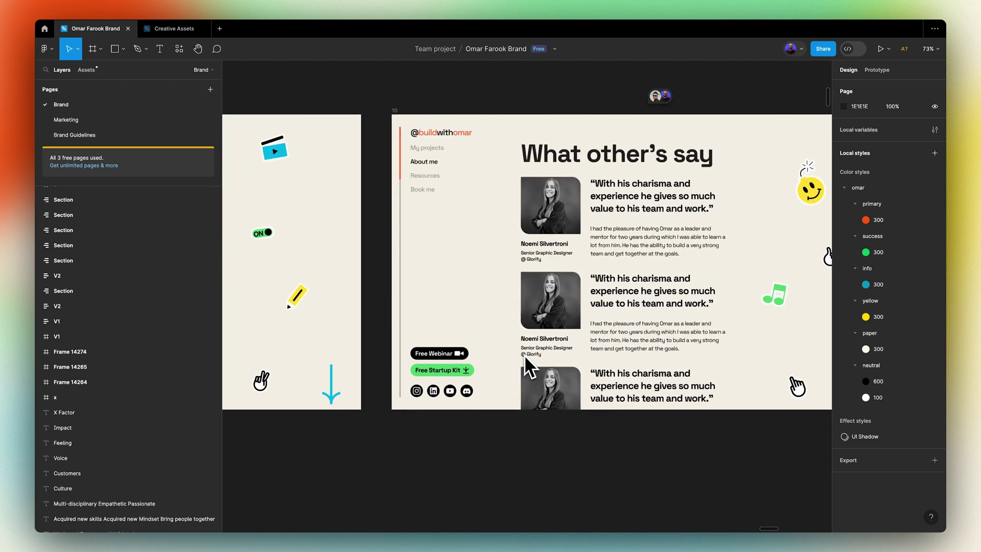
{"action": "scroll", "coordinate": [690, 372], "scroll_direction": "right", "scroll_amount": 20}
{"action": "scroll", "coordinate": [684, 367], "scroll_direction": "right", "scroll_amount": 11}
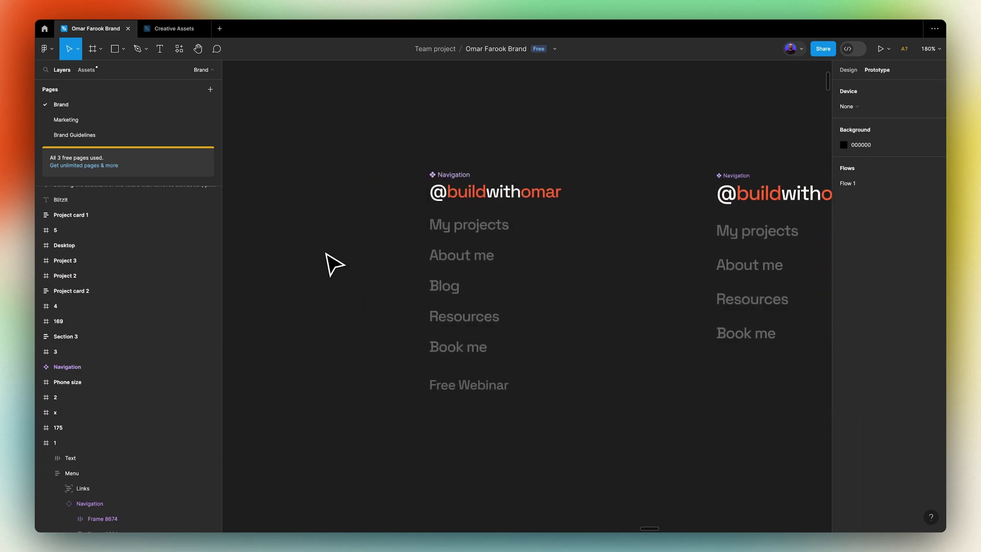
{"action": "scroll", "coordinate": [335, 264], "scroll_direction": "right", "scroll_amount": 5}
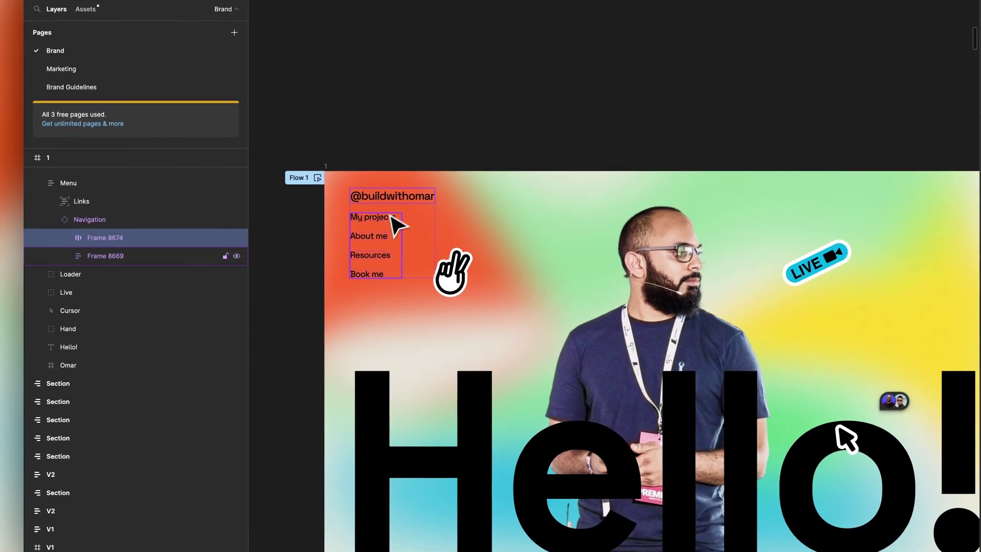
- Select Frame 8669 and add a prototype connection from the Hello! hero frame to frame 2
{"action": "left_click", "coordinate": [380, 235]}
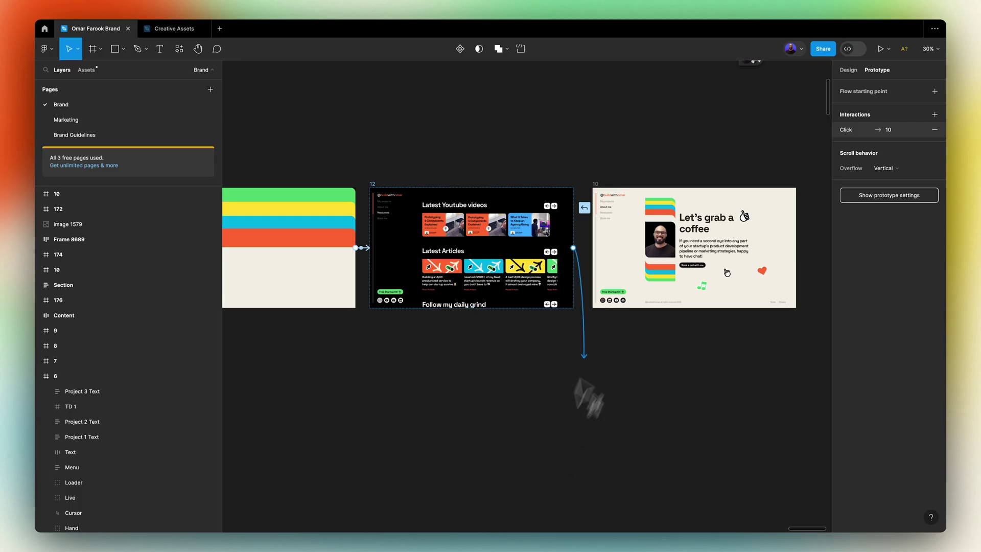
{"action": "left_click_drag", "start_coordinate": [591, 400], "coordinate": [689, 245]}
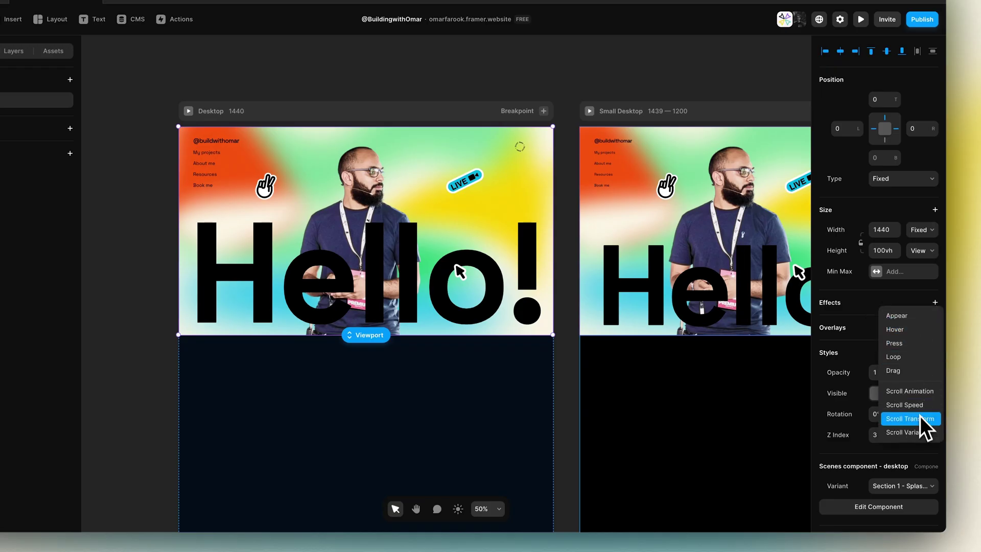
- Add a hero Scroll Transform from scale 0.5 with shifted offsets to scale 1 at offset 0
{"action": "left_click", "coordinate": [920, 418]}
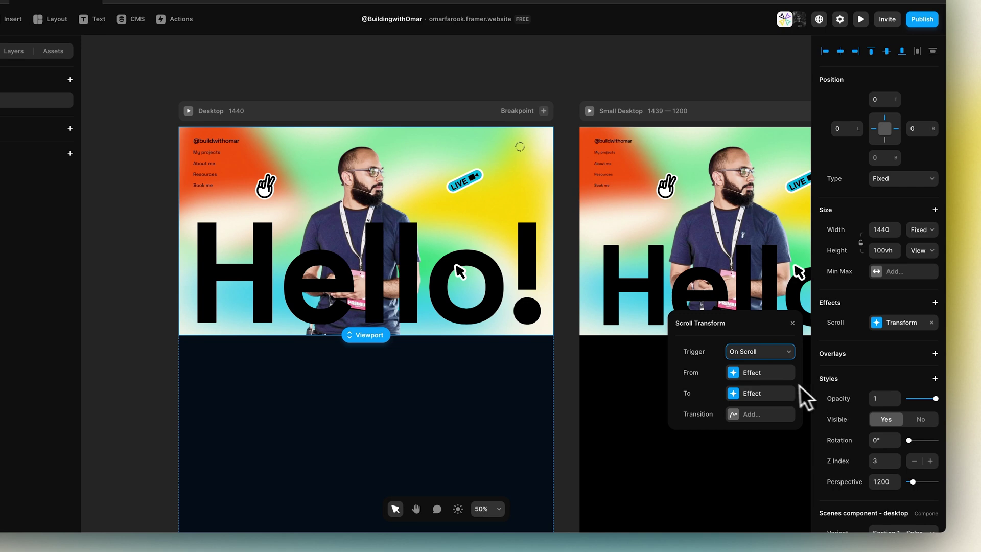
{"action": "left_click", "coordinate": [768, 373]}
{"action": "left_click_drag", "start_coordinate": [790, 422], "coordinate": [795, 371]}
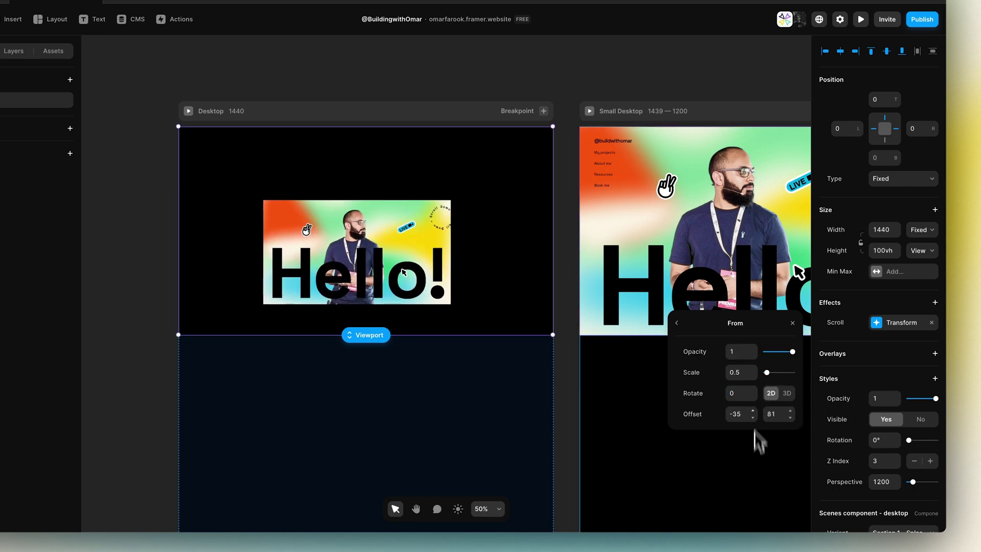
{"action": "left_click_drag", "start_coordinate": [754, 429], "coordinate": [762, 330]}
{"action": "left_click", "coordinate": [678, 325]}
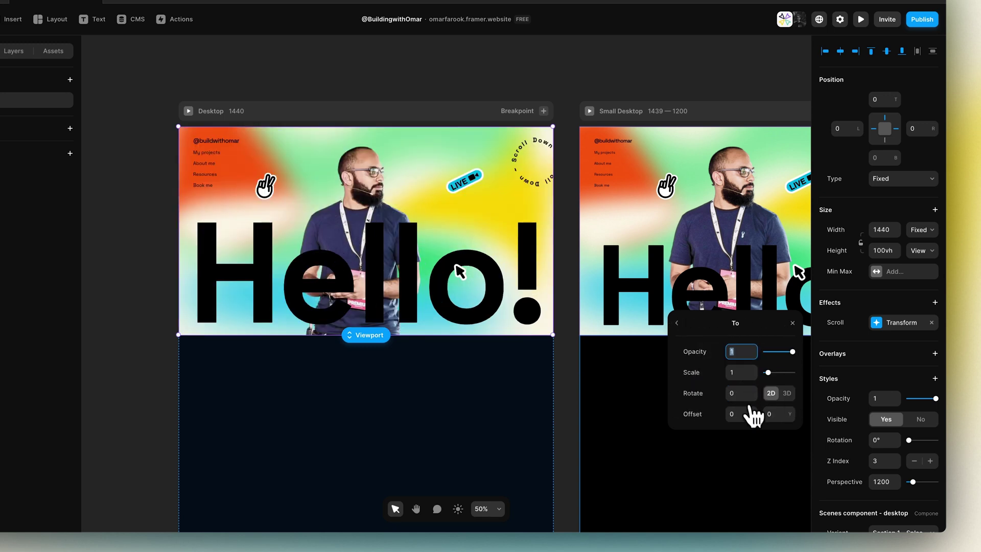
{"action": "left_click_drag", "start_coordinate": [753, 416], "coordinate": [765, 347]}
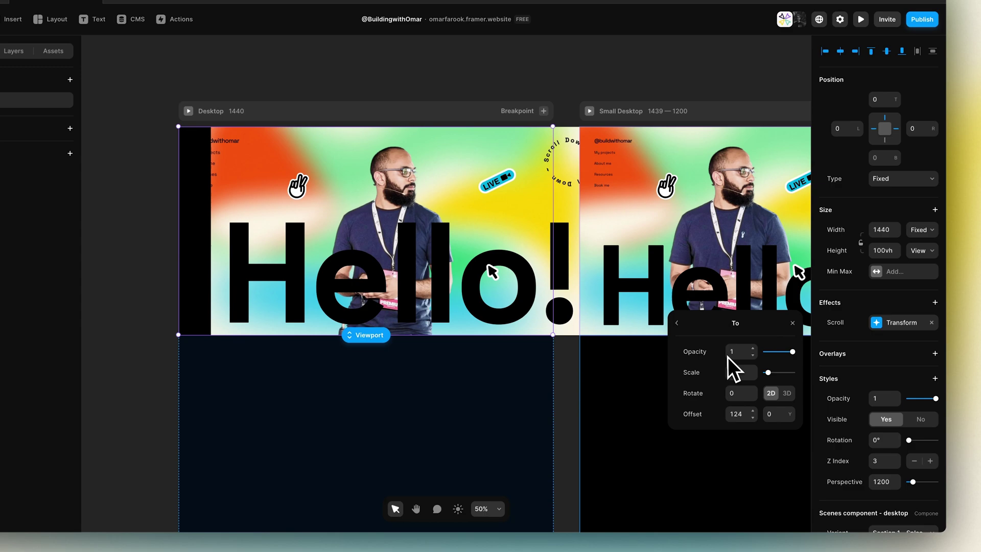
{"action": "key", "text": "ctrl+z"}
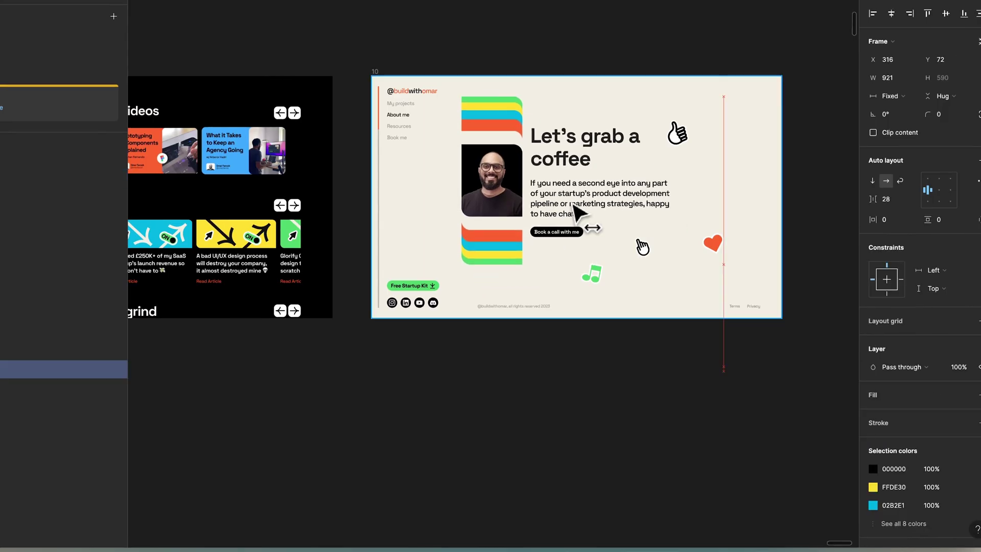
- Try moving the coffee section content up to align with My projects, then undo it
{"action": "left_click_drag", "start_coordinate": [581, 215], "coordinate": [581, 203]}
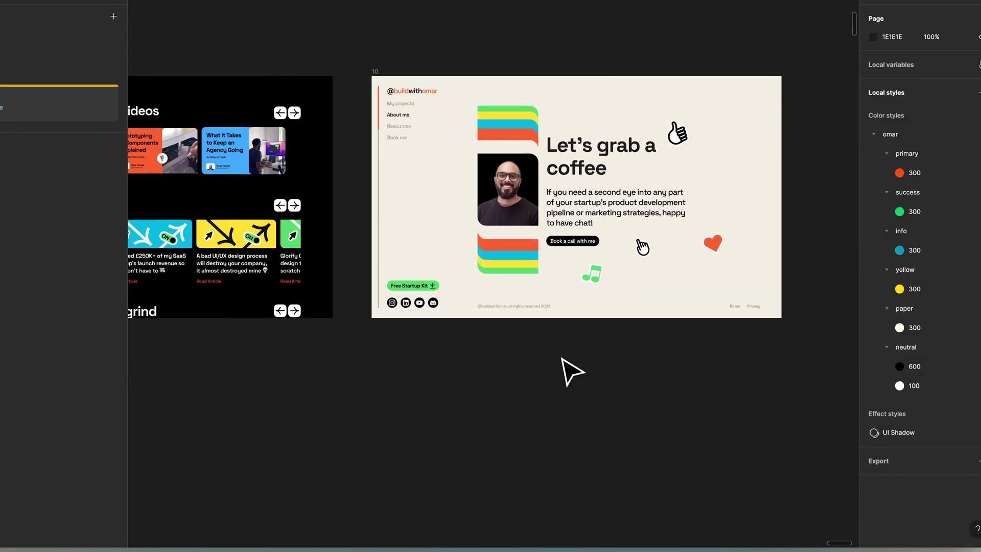
{"action": "key", "text": "ctrl+shift+z"}
{"action": "key", "text": "ctrl+z"}
{"action": "key", "text": "Escape"}
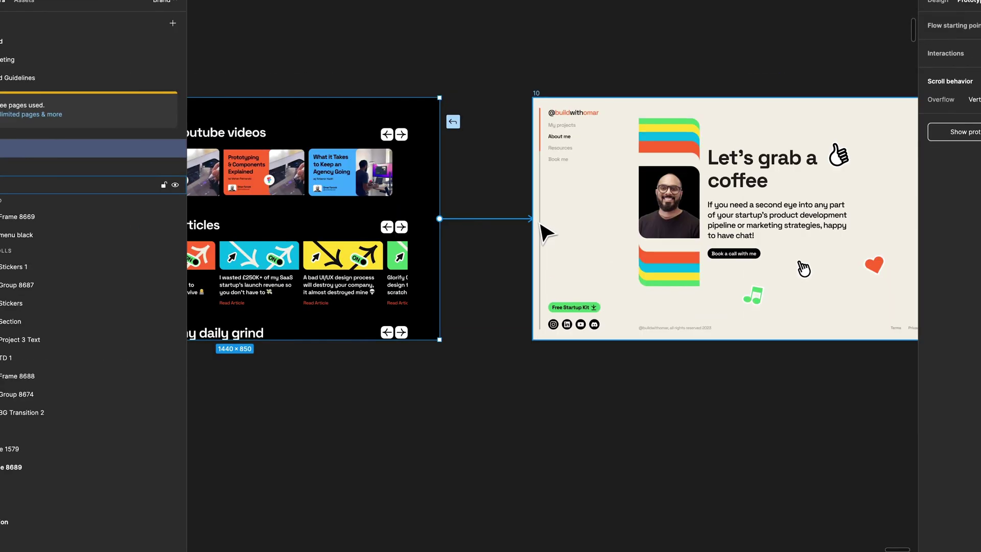
- Link the videos frame to frame 10 on click with Smart animate, then advance the preview
{"action": "left_click_drag", "start_coordinate": [543, 230], "coordinate": [549, 235]}
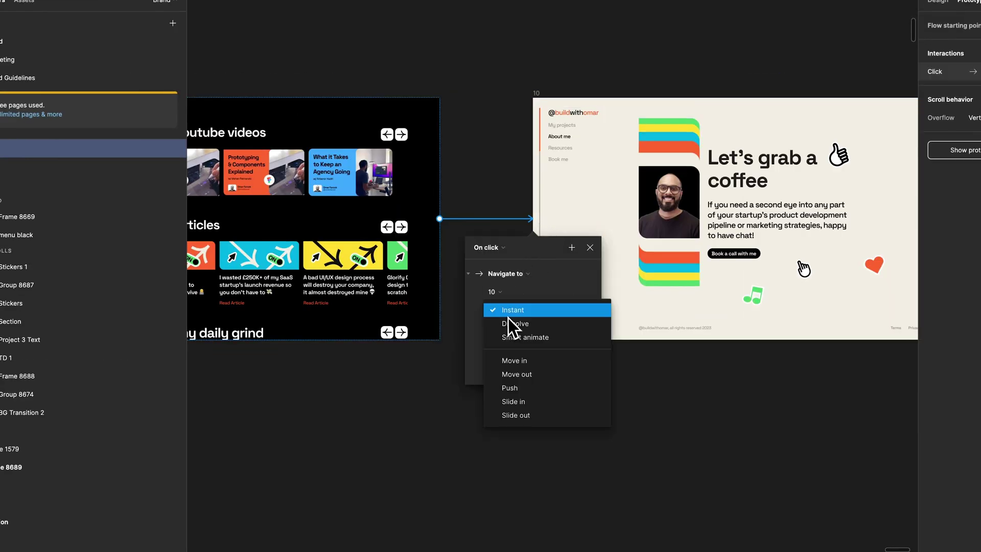
{"action": "left_click", "coordinate": [513, 337]}
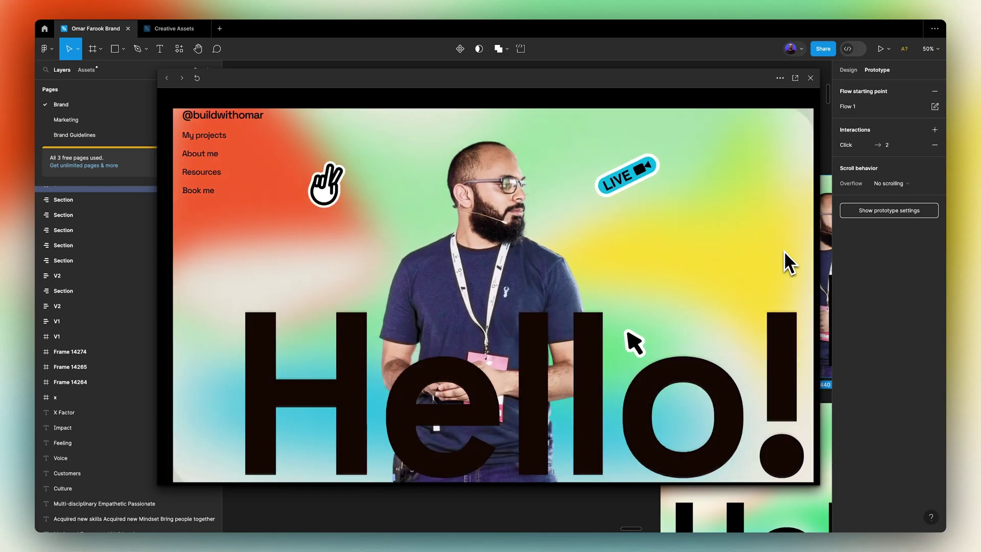
{"action": "left_click", "coordinate": [784, 250]}
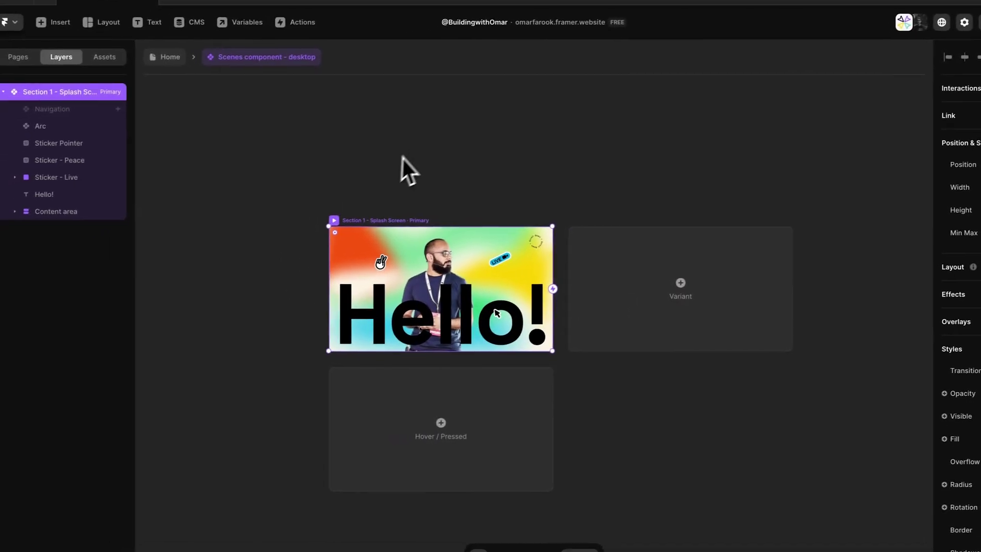
- Add Variant 2 to the desktop scenes component and nudge its LIVE sticker into place
{"action": "left_click", "coordinate": [618, 290]}
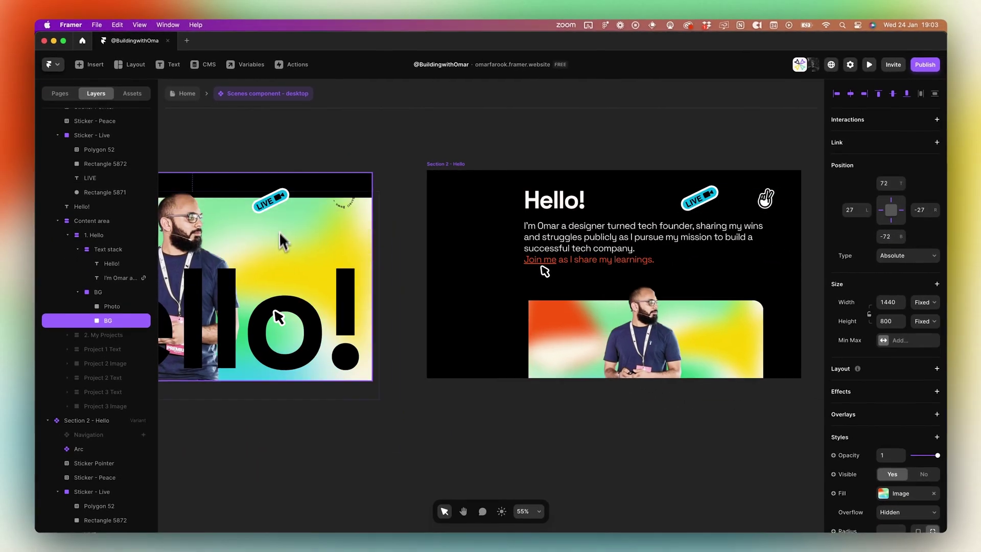
{"action": "left_click_drag", "start_coordinate": [307, 214], "coordinate": [318, 219]}
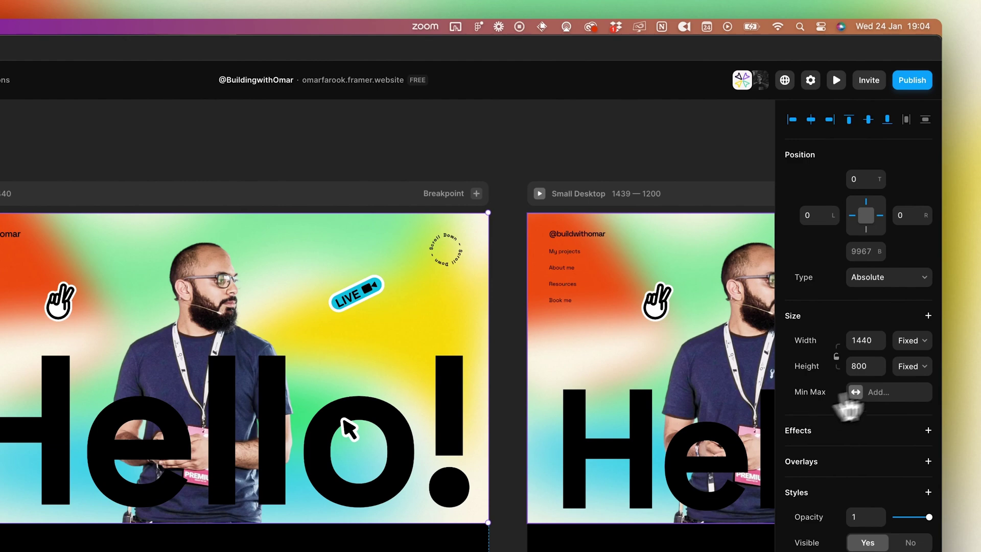
- Set the scenes component height to Viewport (100vh) and add a #section-9-book-me scroll section
{"action": "left_click", "coordinate": [913, 420]}
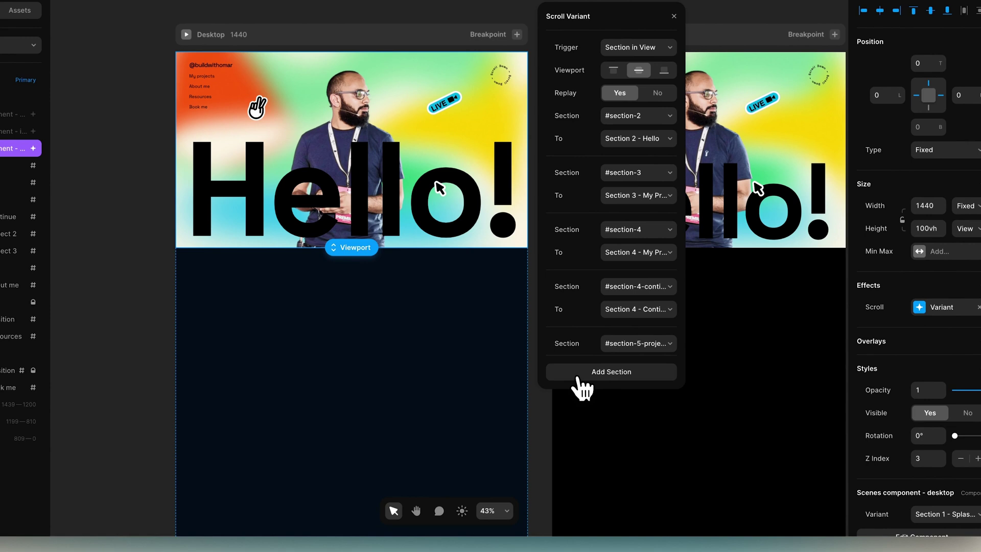
{"action": "left_click", "coordinate": [578, 377]}
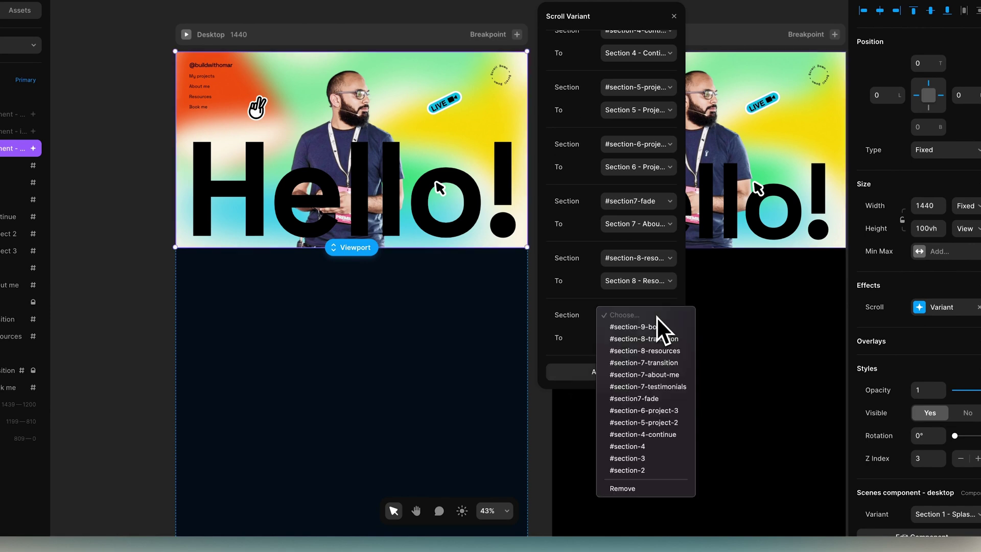
{"action": "left_click", "coordinate": [655, 328]}
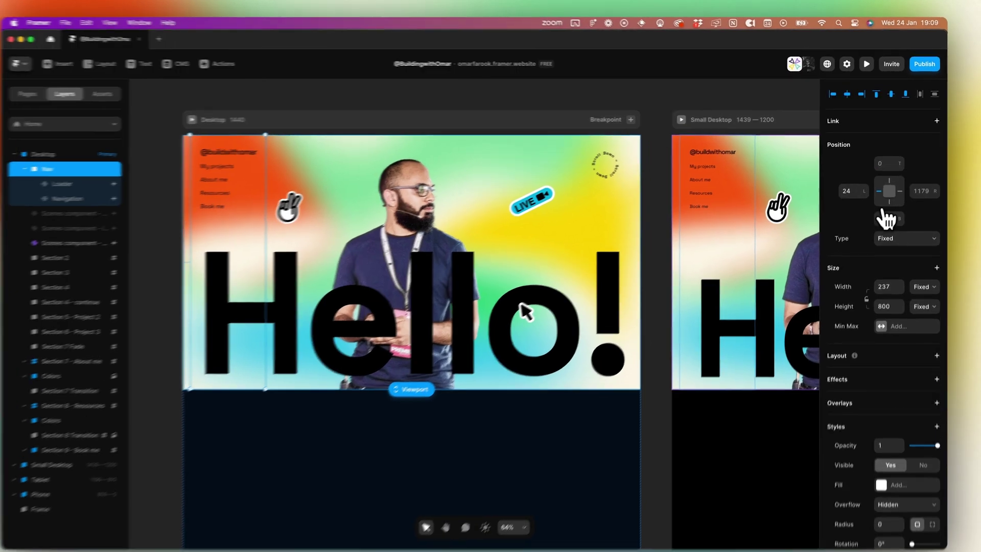
- Point the My projects nav item's link to Home at the #section-2 anchor
{"action": "mouse_move", "coordinate": [891, 181]}
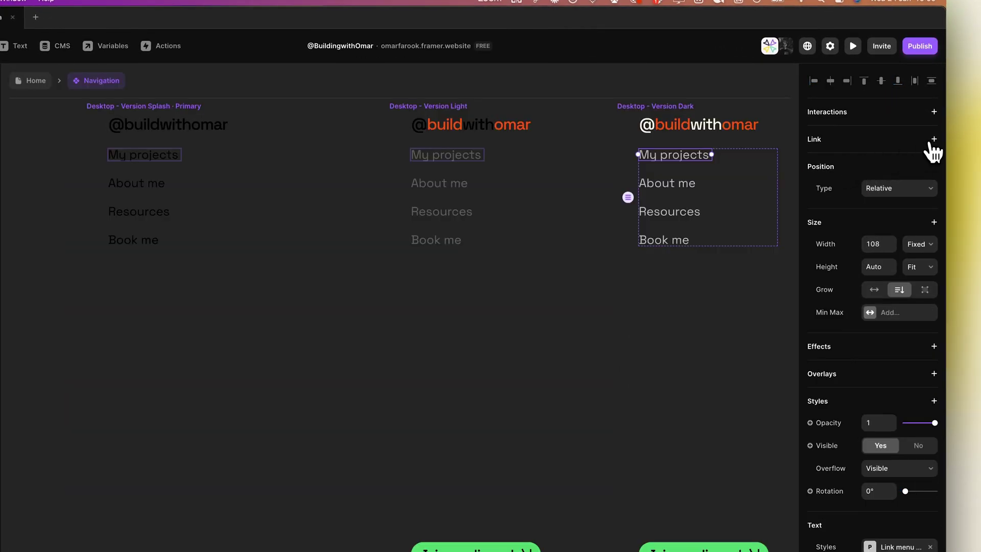
{"action": "left_click", "coordinate": [934, 139]}
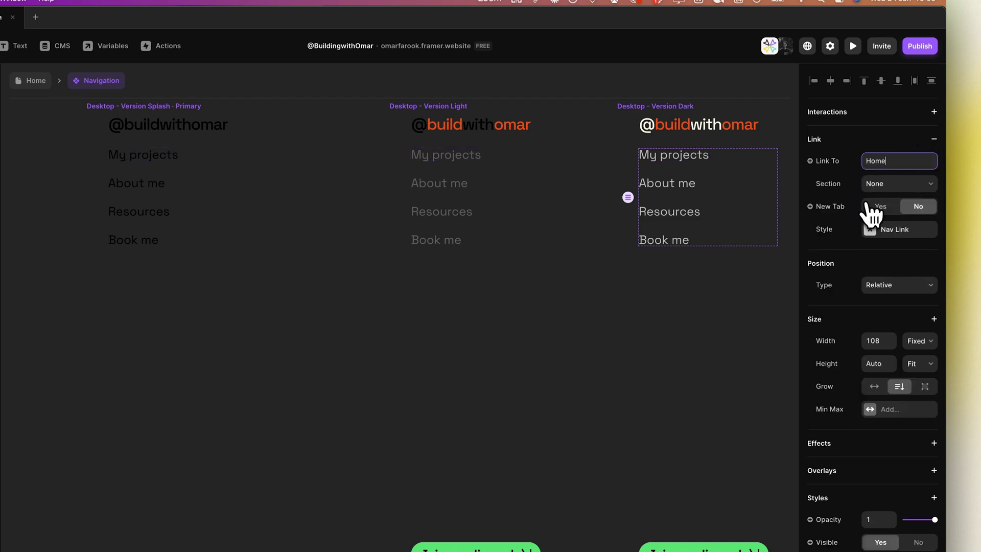
{"action": "left_click", "coordinate": [892, 183]}
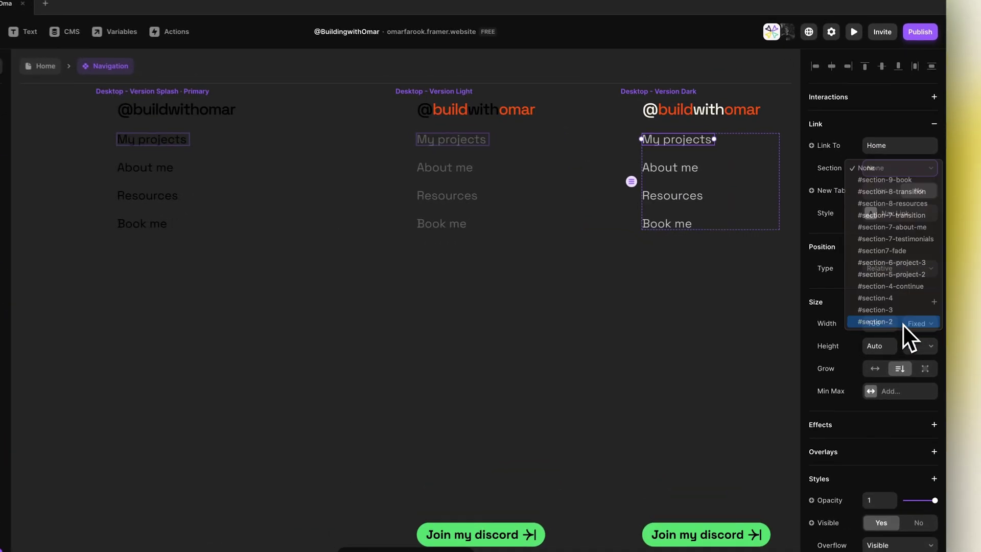
{"action": "left_click", "coordinate": [891, 309]}
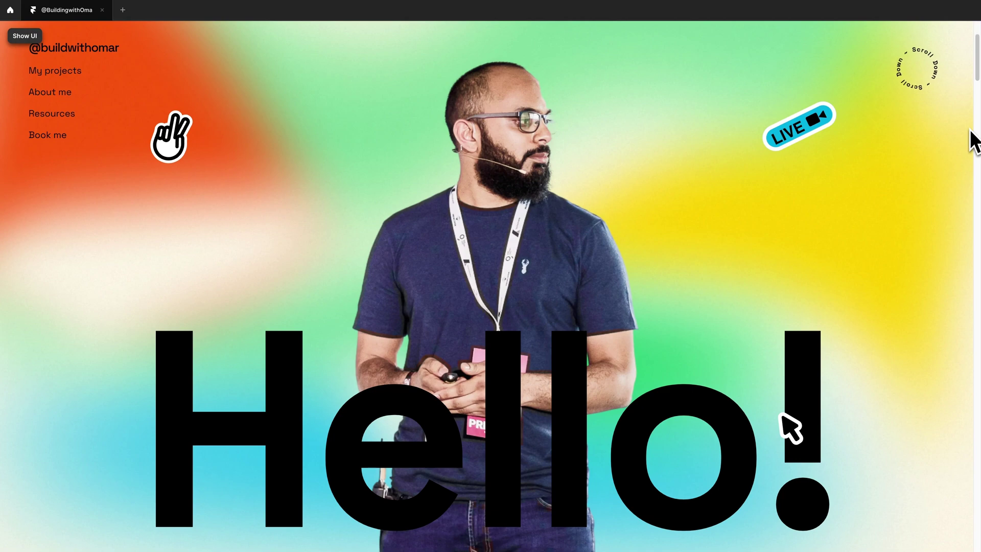
{"action": "scroll", "coordinate": [971, 131], "scroll_direction": "down", "scroll_amount": 10}
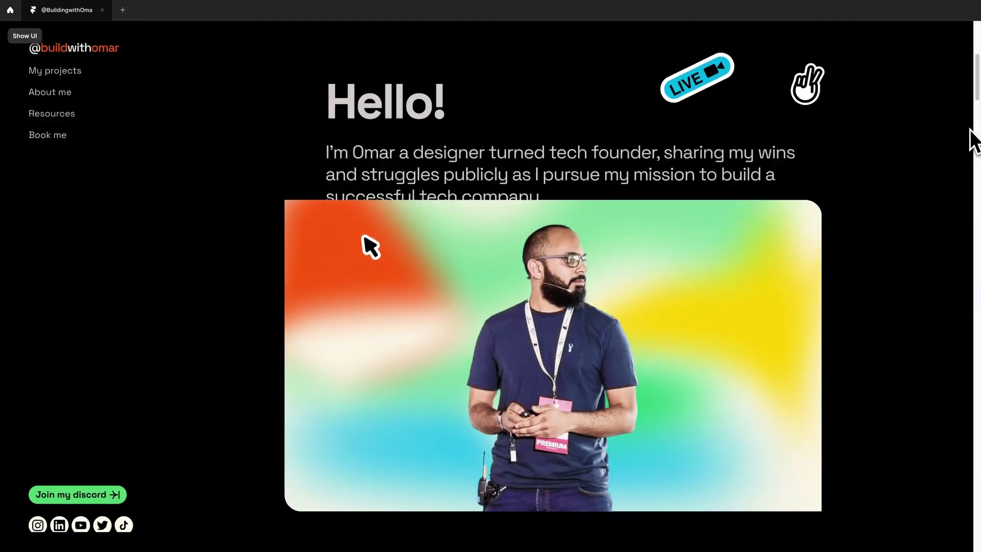
{"action": "scroll", "coordinate": [971, 138], "scroll_direction": "down", "scroll_amount": 3}
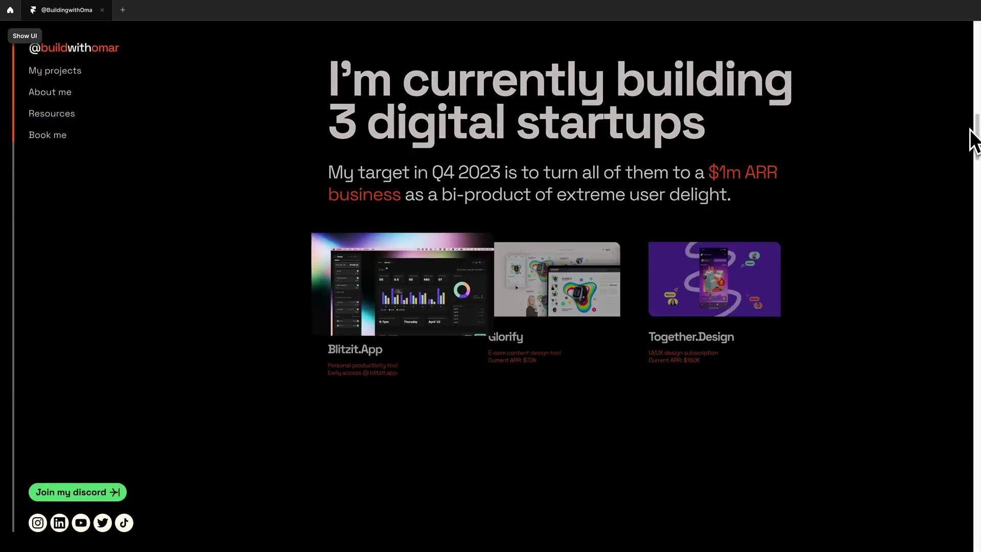
{"action": "scroll", "coordinate": [971, 134], "scroll_direction": "down", "scroll_amount": 5}
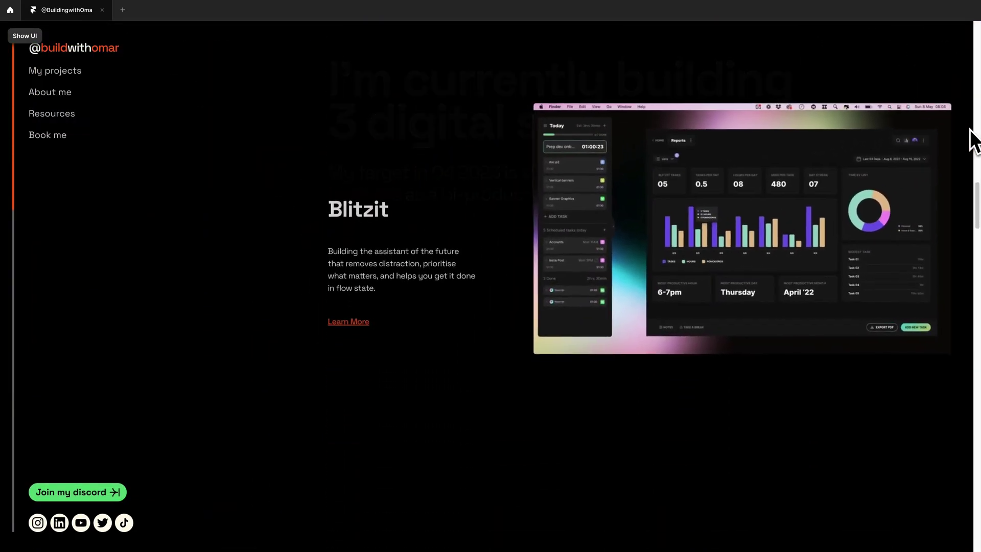
{"action": "scroll", "coordinate": [971, 136], "scroll_direction": "down", "scroll_amount": 5}
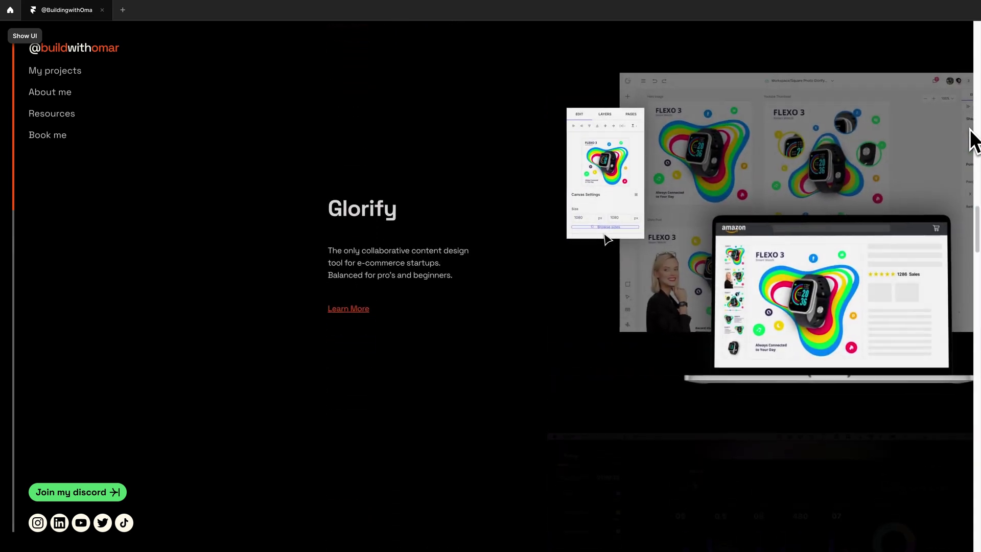
{"action": "scroll", "coordinate": [973, 140], "scroll_direction": "down", "scroll_amount": 5}
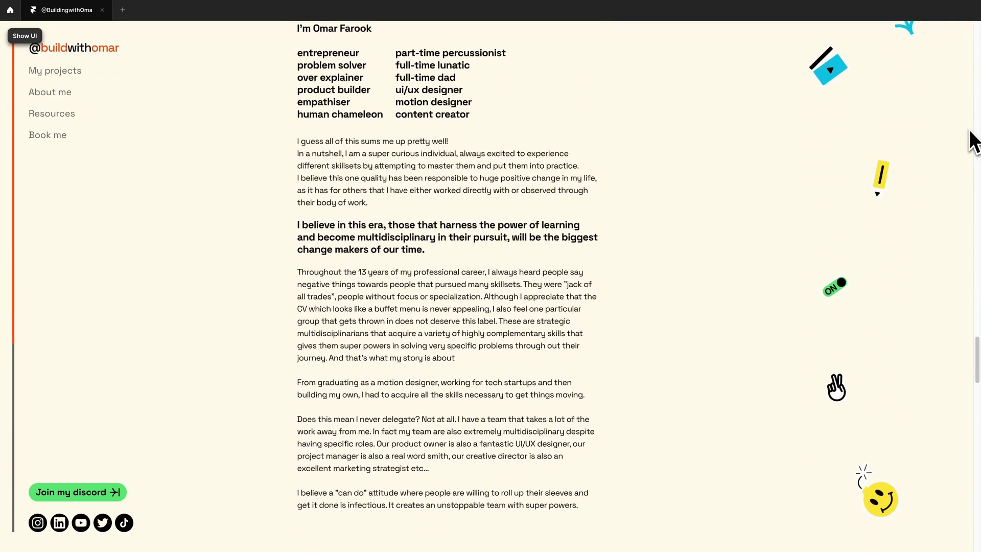
{"action": "scroll", "coordinate": [973, 140], "scroll_direction": "down", "scroll_amount": 10}
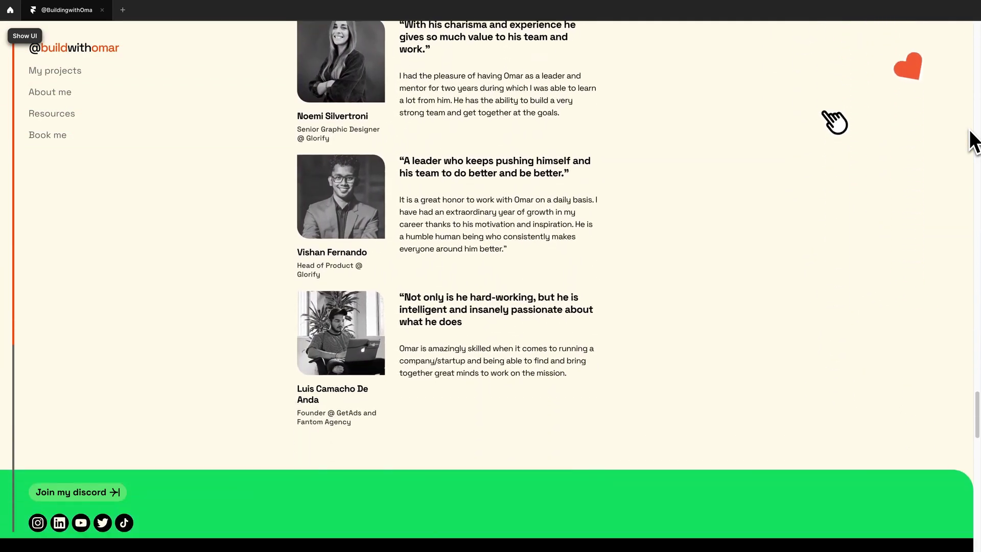
{"action": "scroll", "coordinate": [973, 141], "scroll_direction": "down", "scroll_amount": 8}
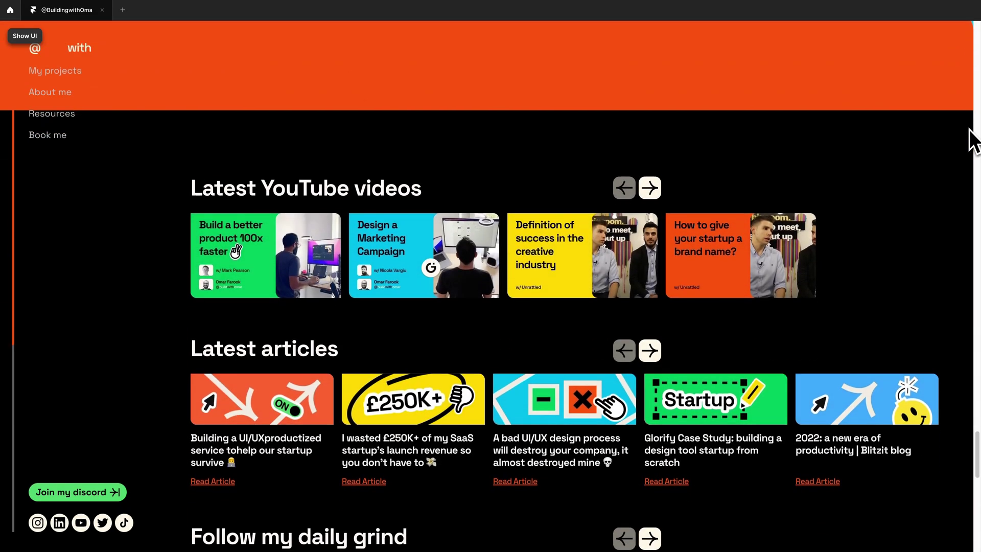
{"action": "scroll", "coordinate": [973, 140], "scroll_direction": "down", "scroll_amount": 10}
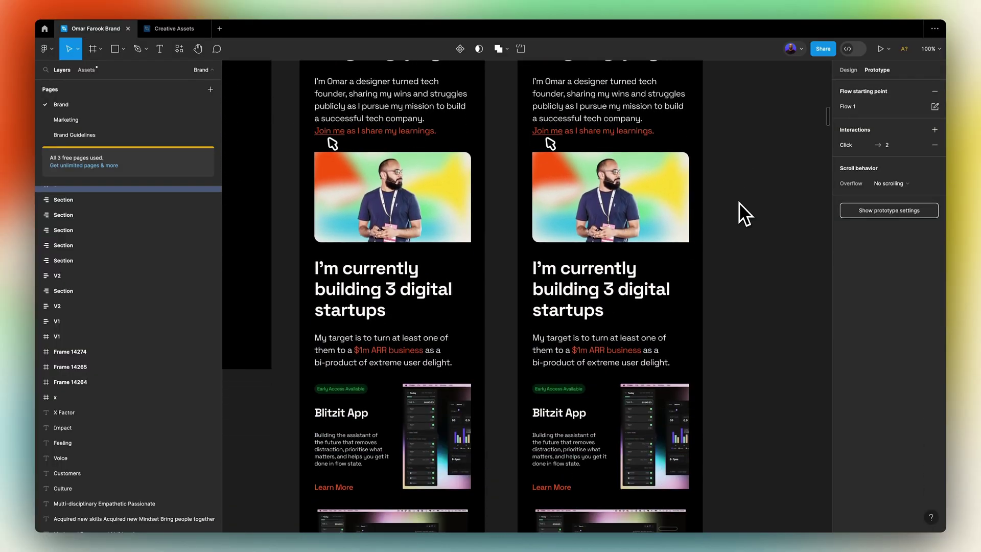
{"action": "scroll", "coordinate": [738, 202], "scroll_direction": "down", "scroll_amount": 10}
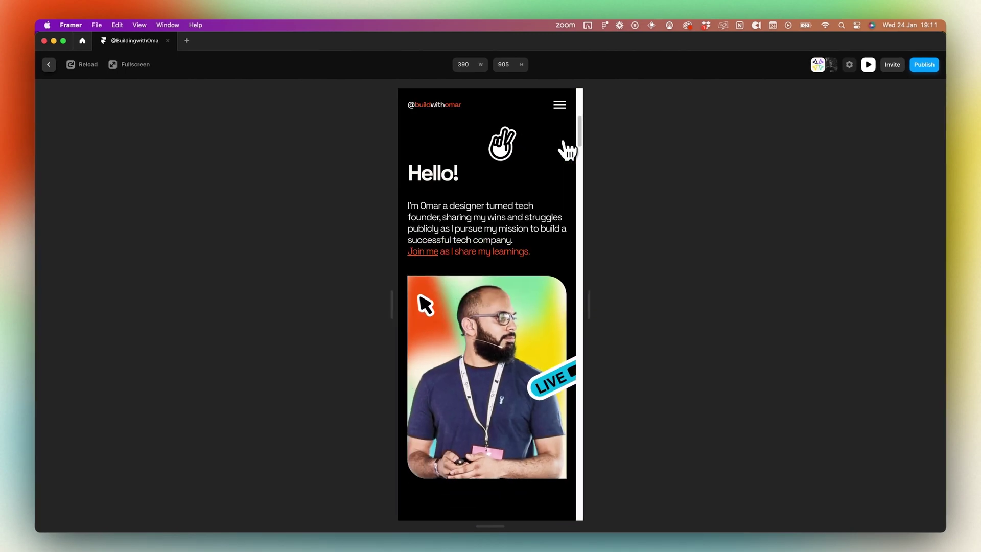
- Scroll the 390×905 phone preview, then open Framer's 'THE 2022 AWARDS WINNERS' Instagram post
{"action": "scroll", "coordinate": [567, 149], "scroll_direction": "down", "scroll_amount": 10}
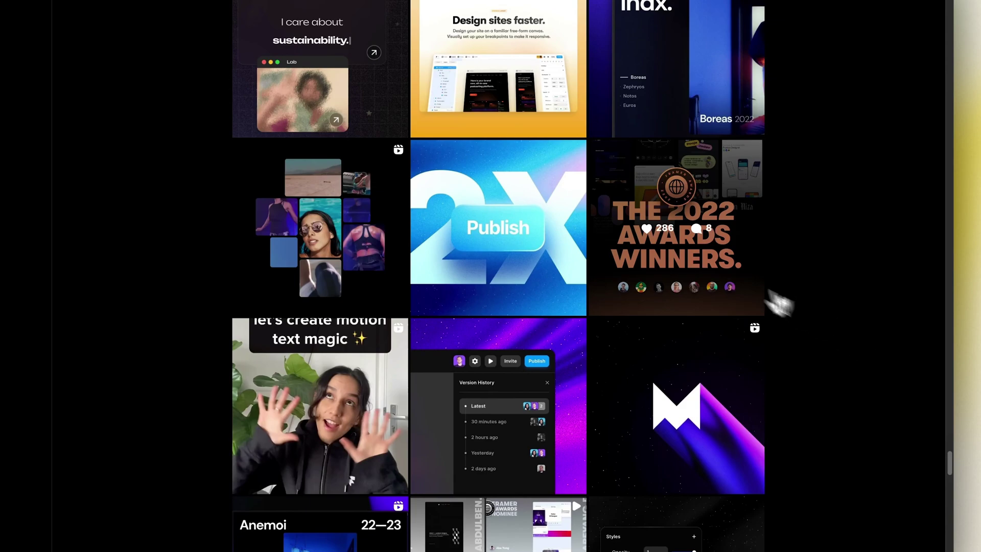
{"action": "left_click", "coordinate": [708, 266]}
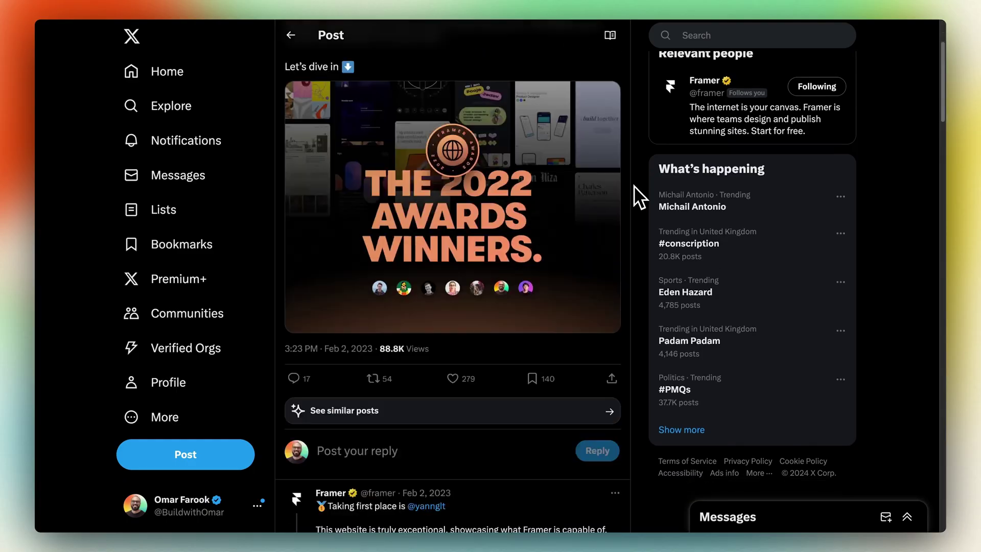
{"action": "scroll", "coordinate": [633, 185], "scroll_direction": "down", "scroll_amount": 8}
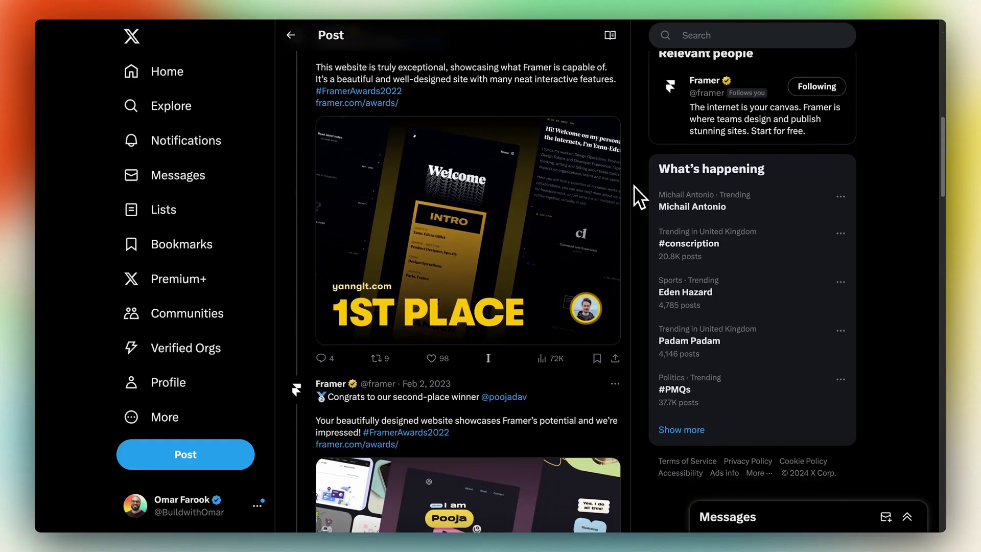
{"action": "scroll", "coordinate": [633, 186], "scroll_direction": "down", "scroll_amount": 10}
{"action": "scroll", "coordinate": [646, 238], "scroll_direction": "down", "scroll_amount": 2}
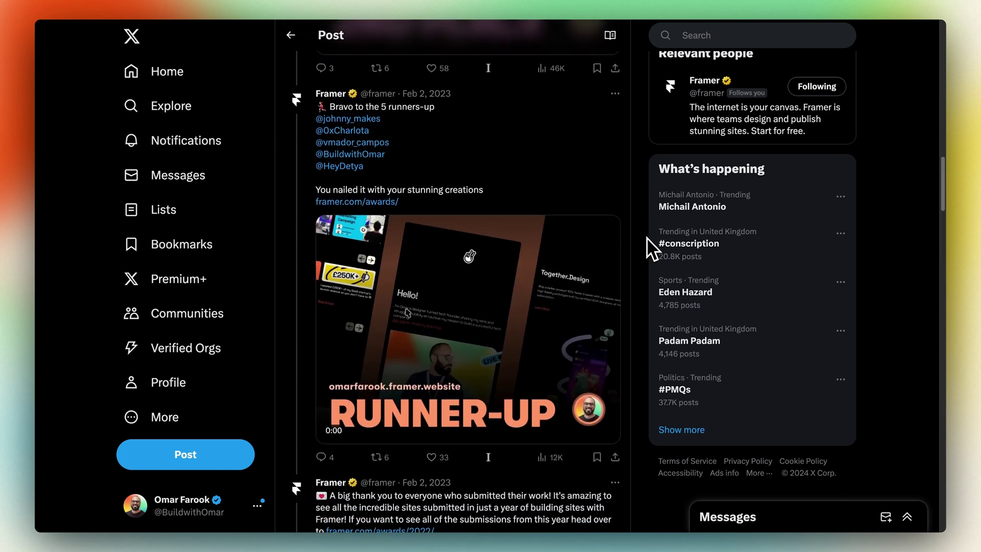